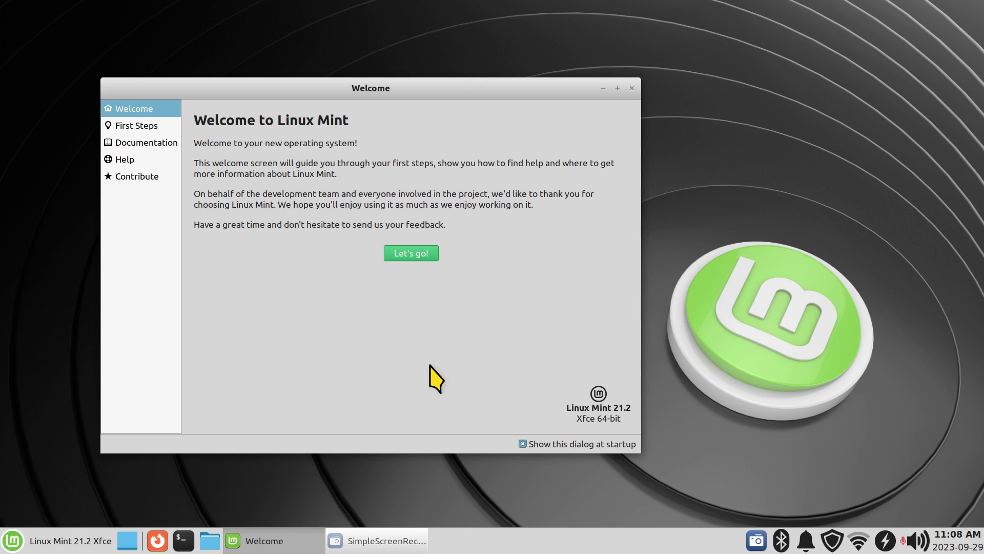
Close the Welcome window, launch Synaptic Package Manager and authenticate with the account password
key(alt+F4)
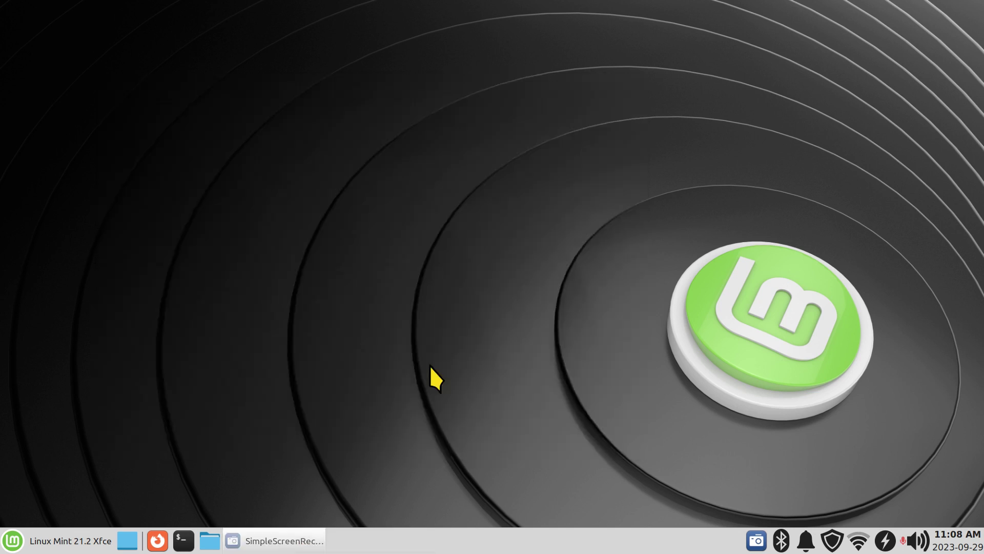
click(11, 545)
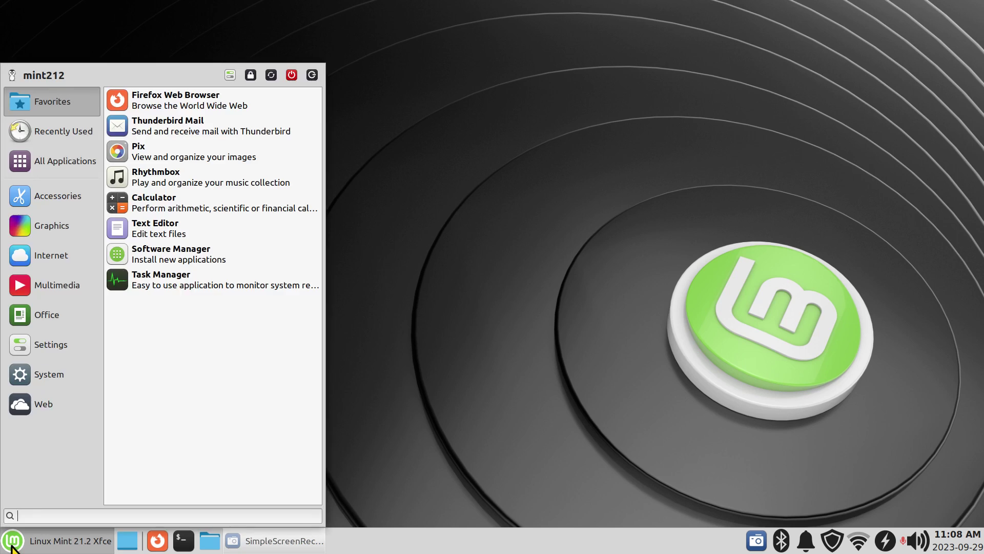
text(ti)
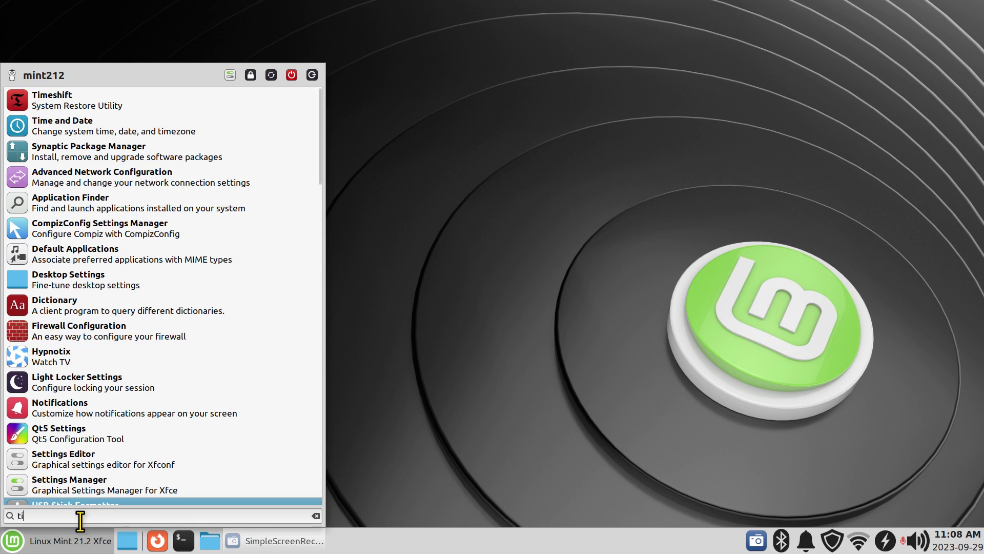
key(BackSpace)
key(BackSpace)
text(sy)
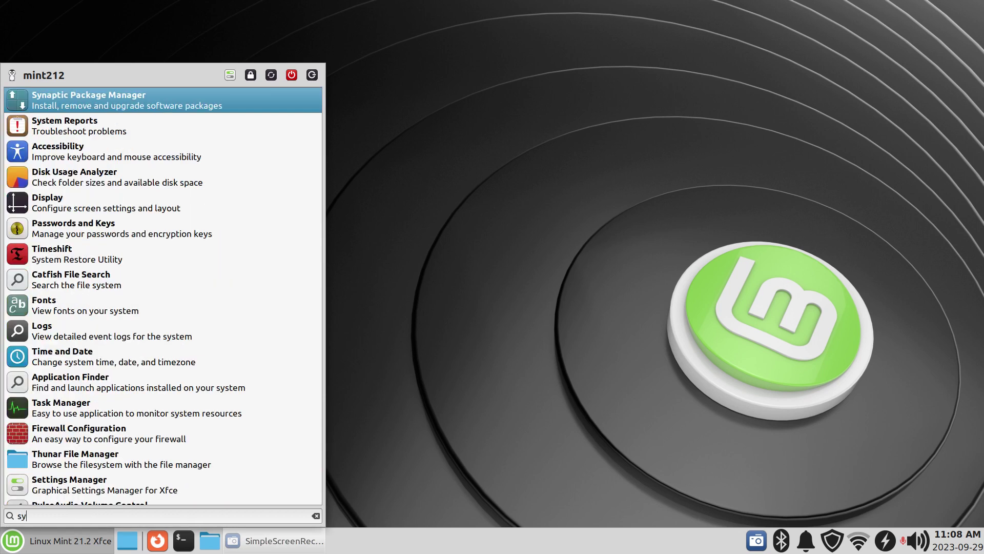
key(Return)
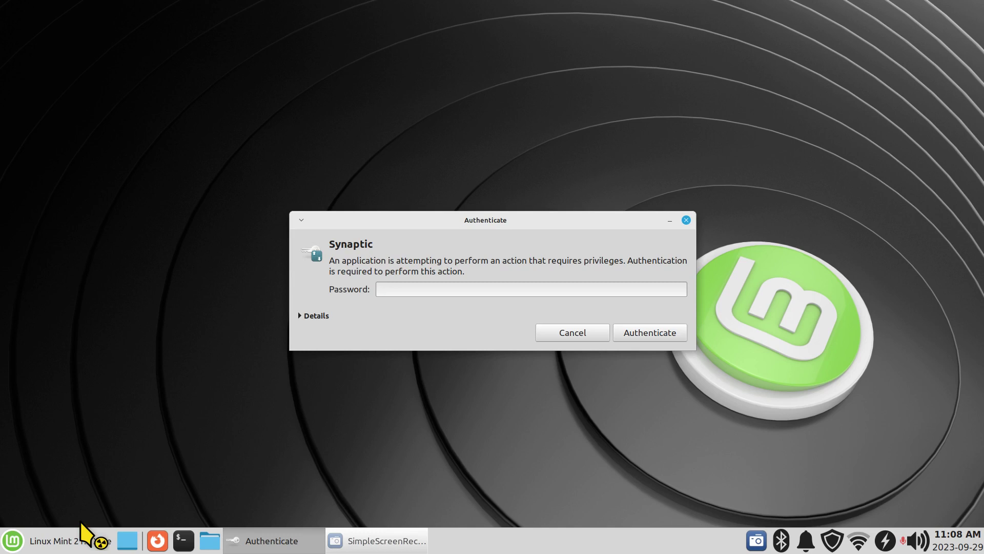
text(****)
key(Return)
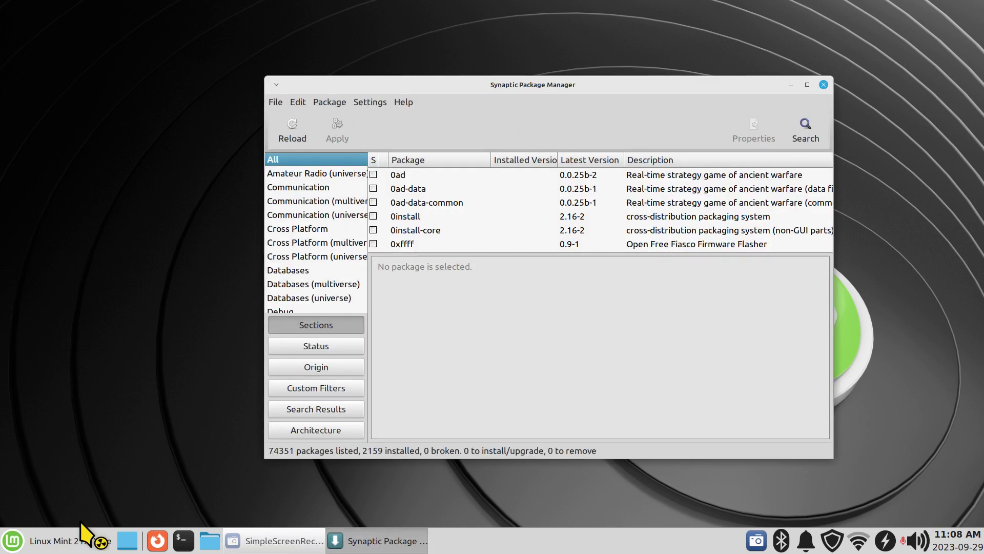
drag(636, 84, 575, 37)
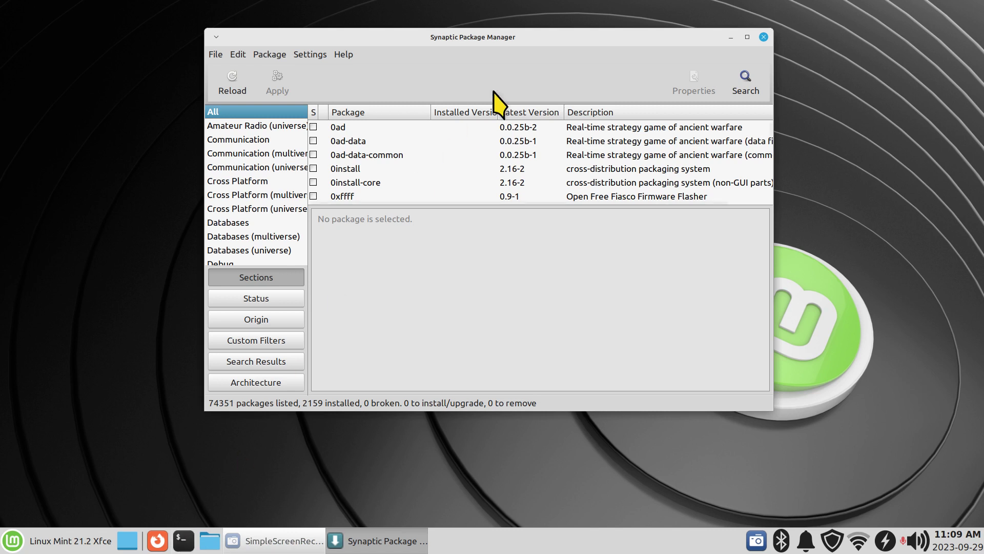
click(9, 531)
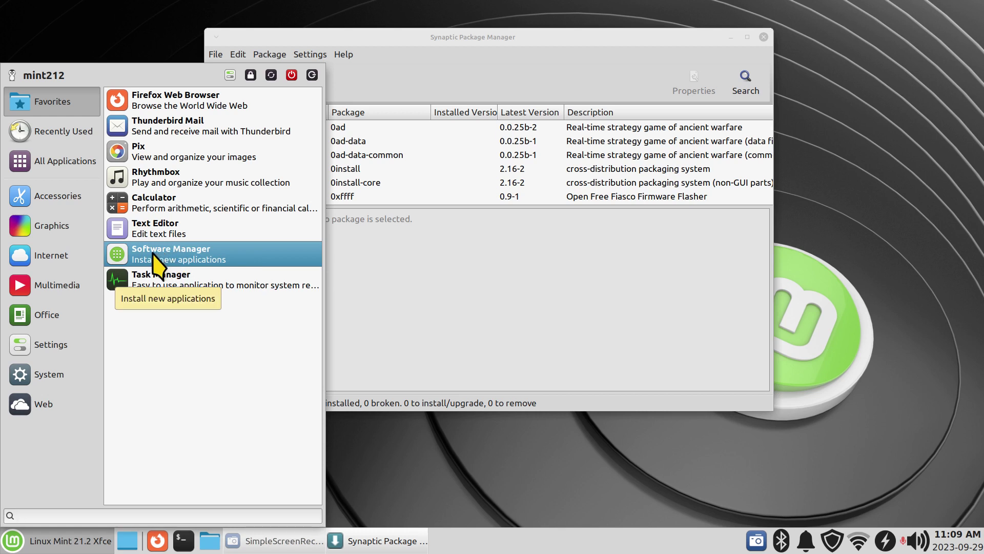
click(527, 290)
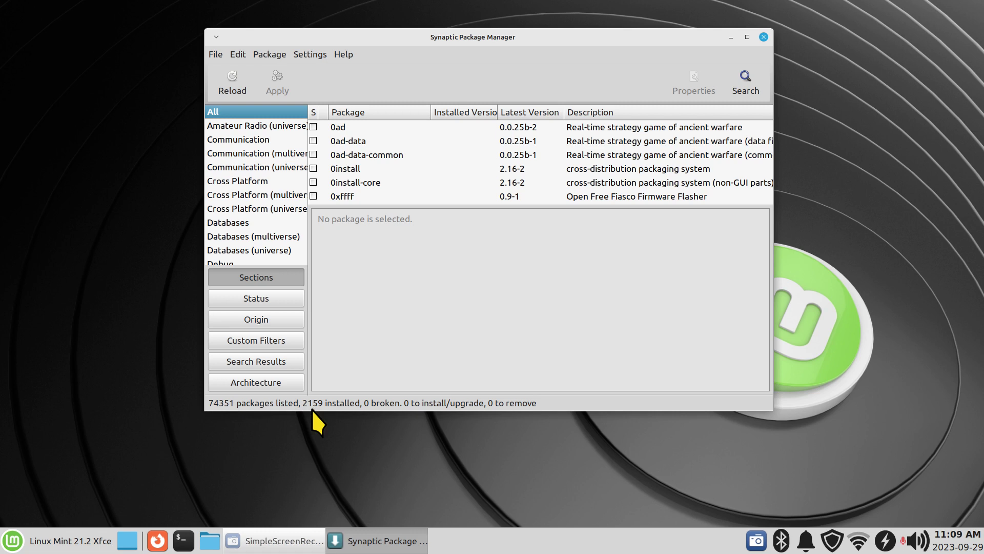
Open the repository settings from Synaptic, review the official mirrors and optional sources, and close Software Sources
click(309, 55)
click(336, 87)
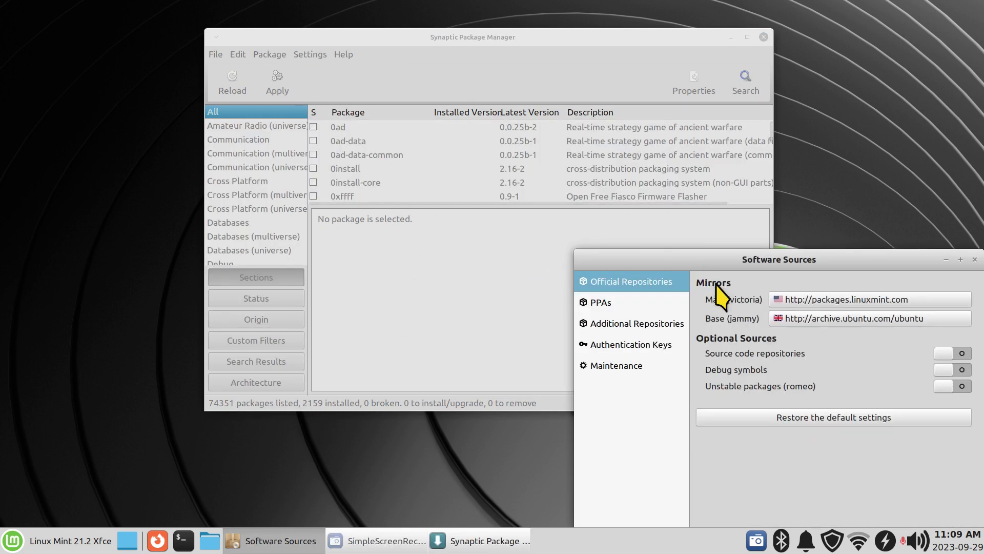
drag(667, 251, 314, 130)
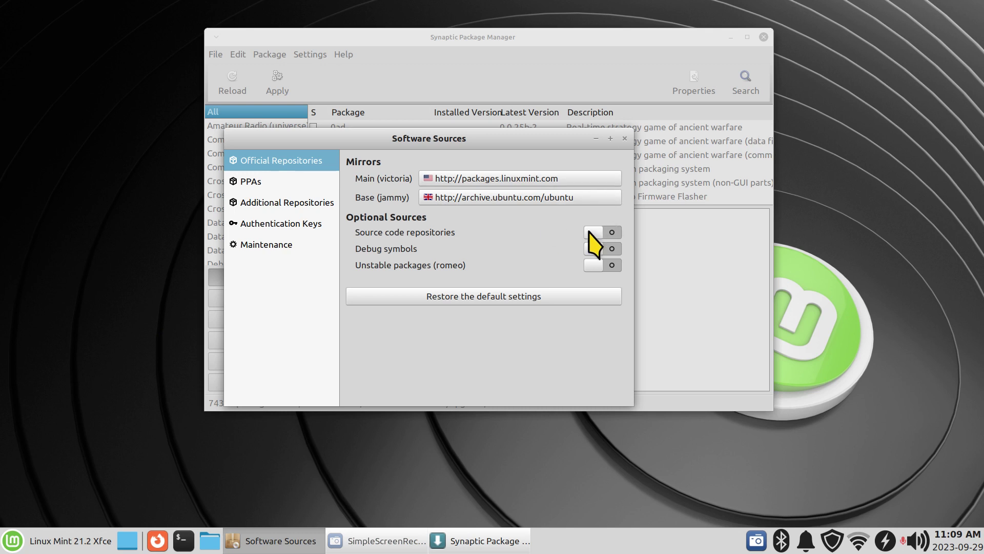
click(625, 139)
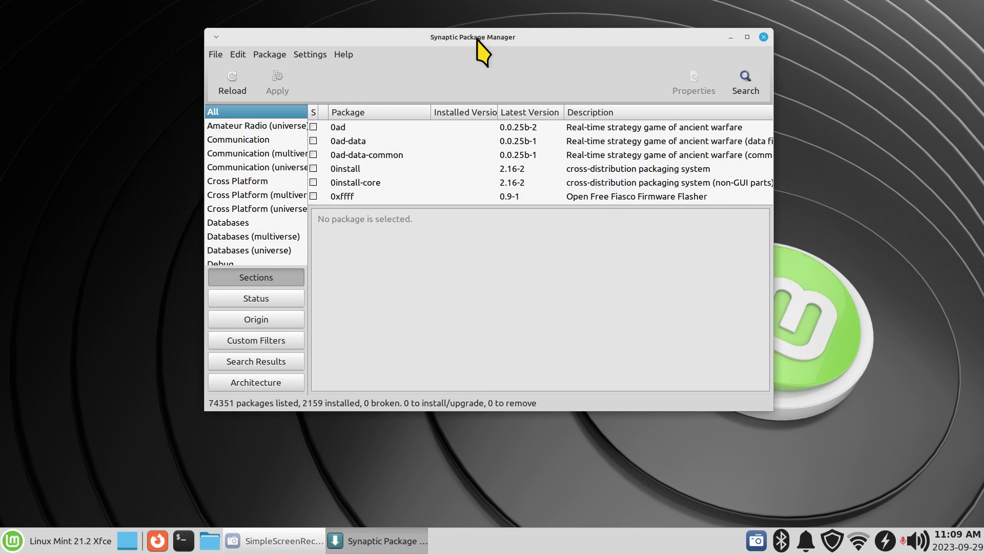
Try marking the 0ad package for installation and cancel the additional required changes
click(314, 127)
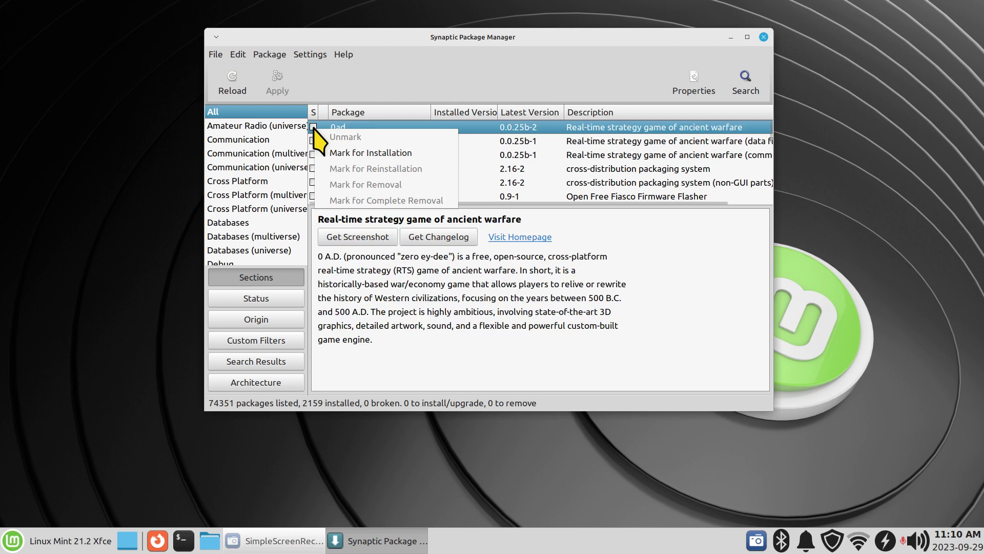
click(344, 155)
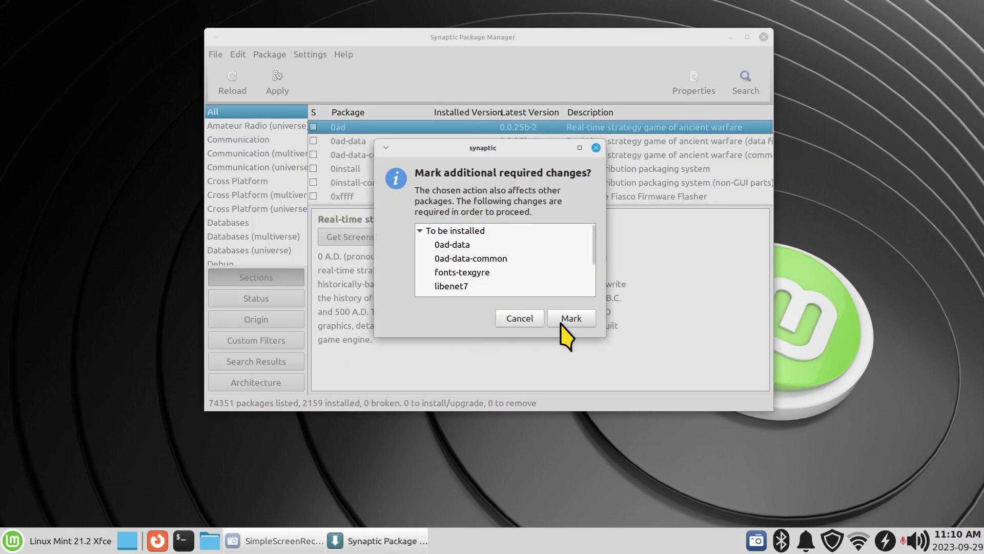
click(523, 321)
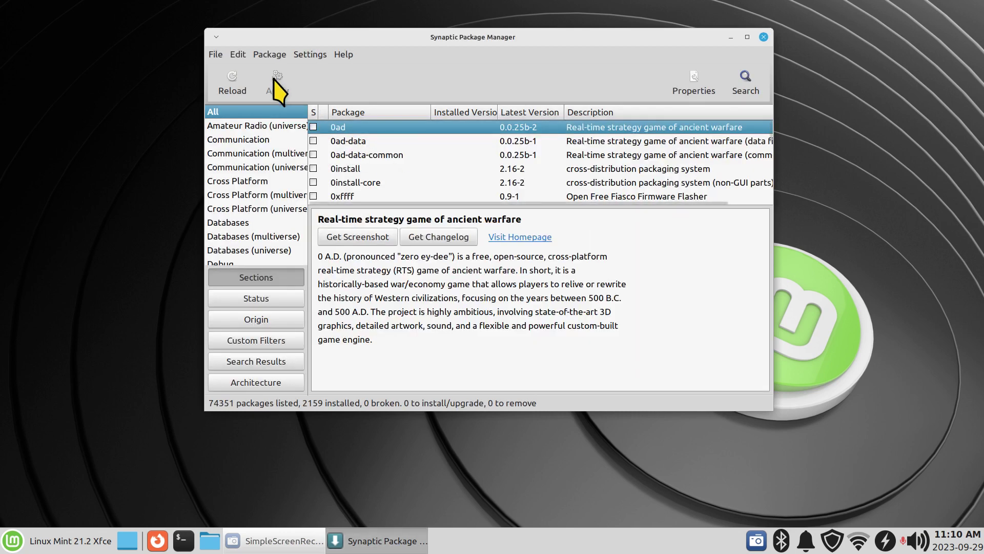
View Synaptic's Icon Legend and its About information, closing each window after reading
click(342, 55)
click(376, 104)
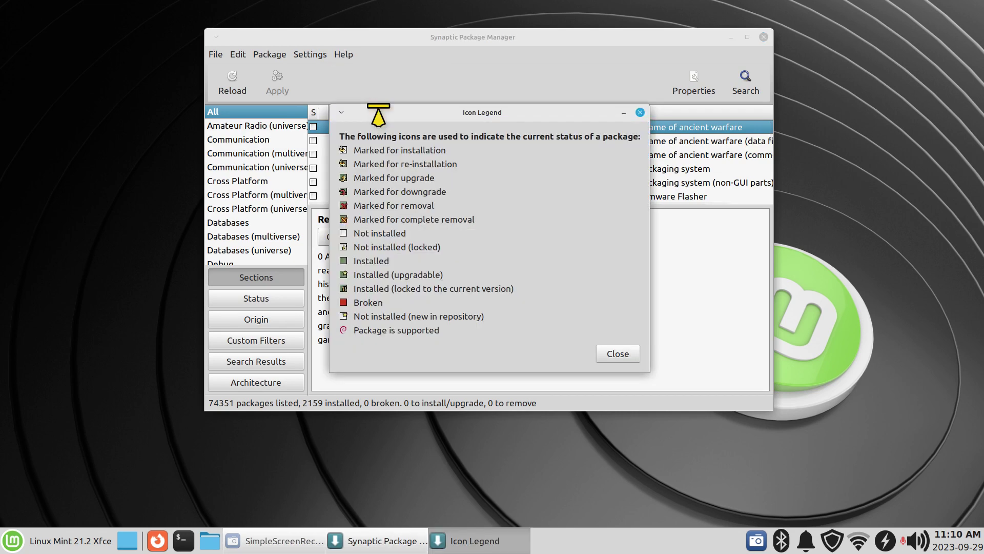
click(623, 354)
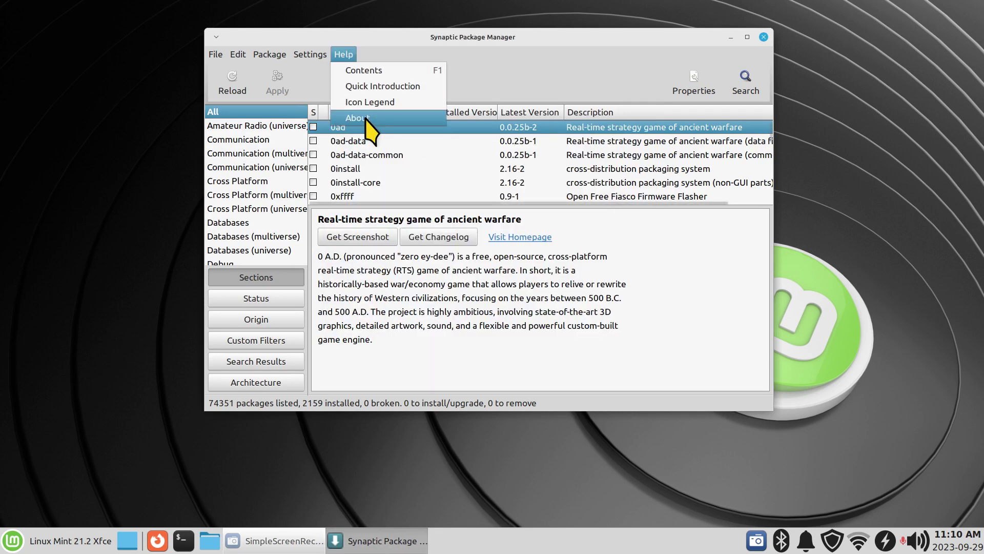
click(361, 118)
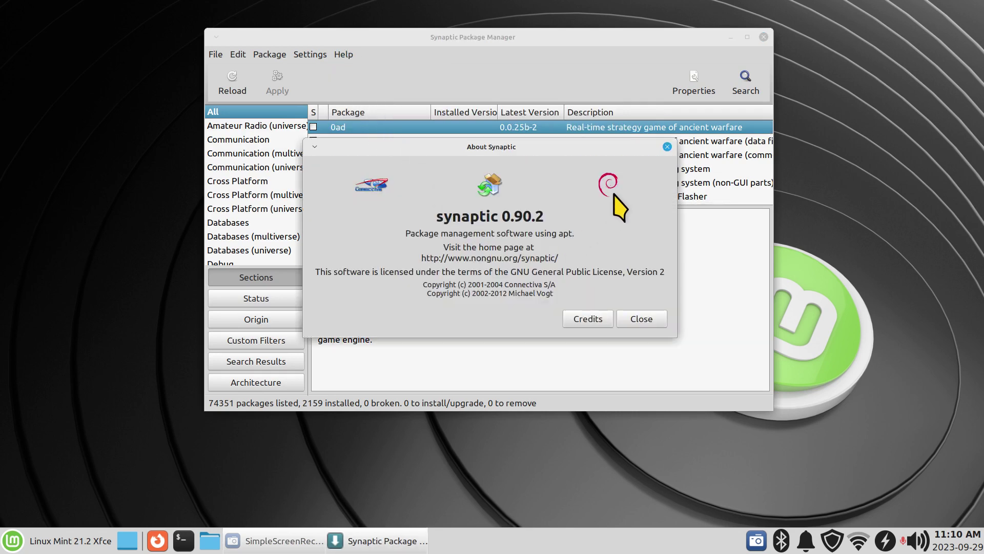
click(640, 319)
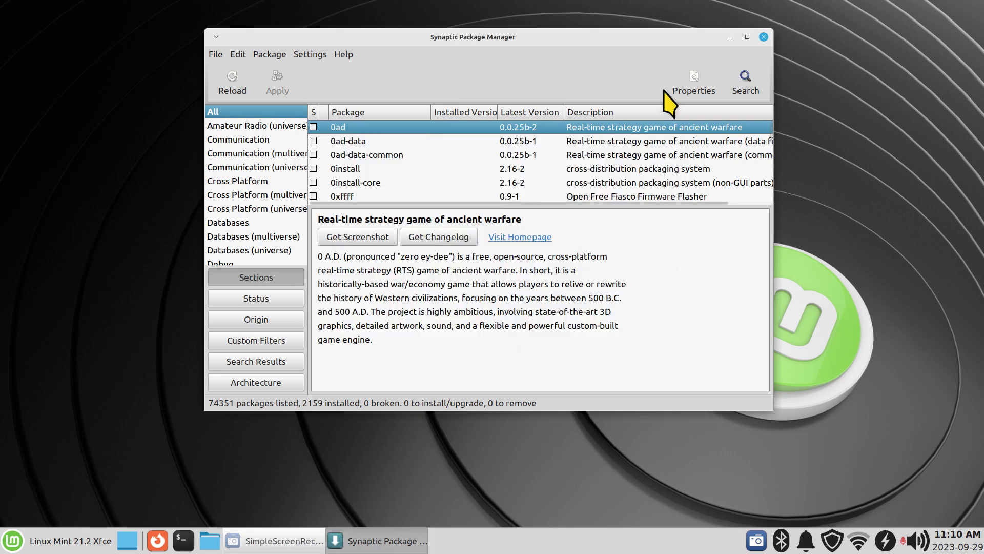
Move the Synaptic window around the desktop, maximizing and restoring it several times
drag(582, 36, 528, 77)
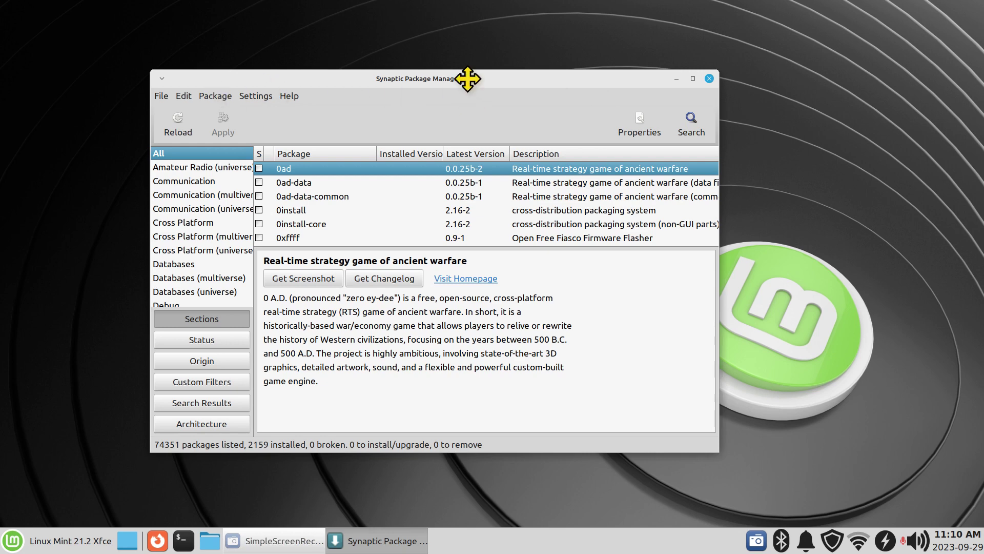
drag(468, 79, 485, 6)
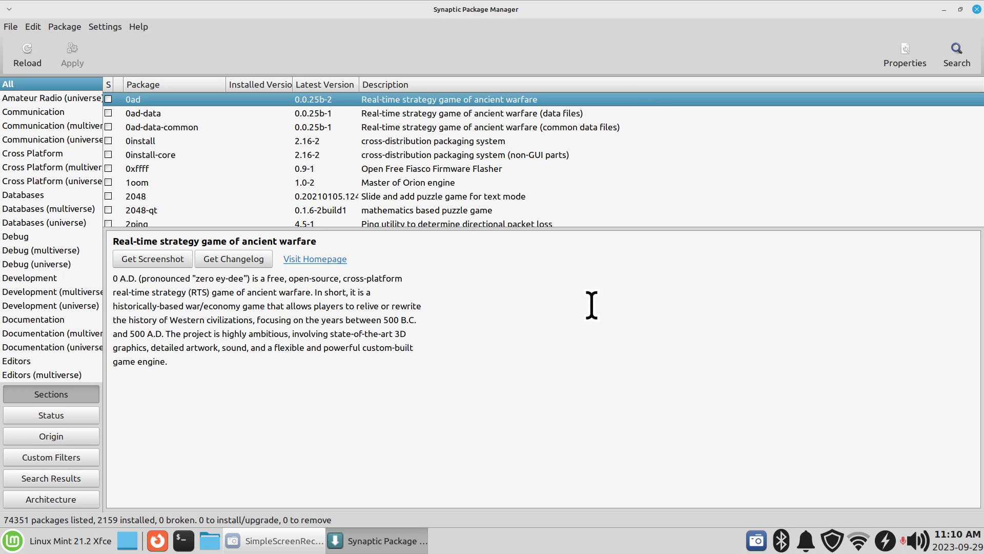
double_click(550, 3)
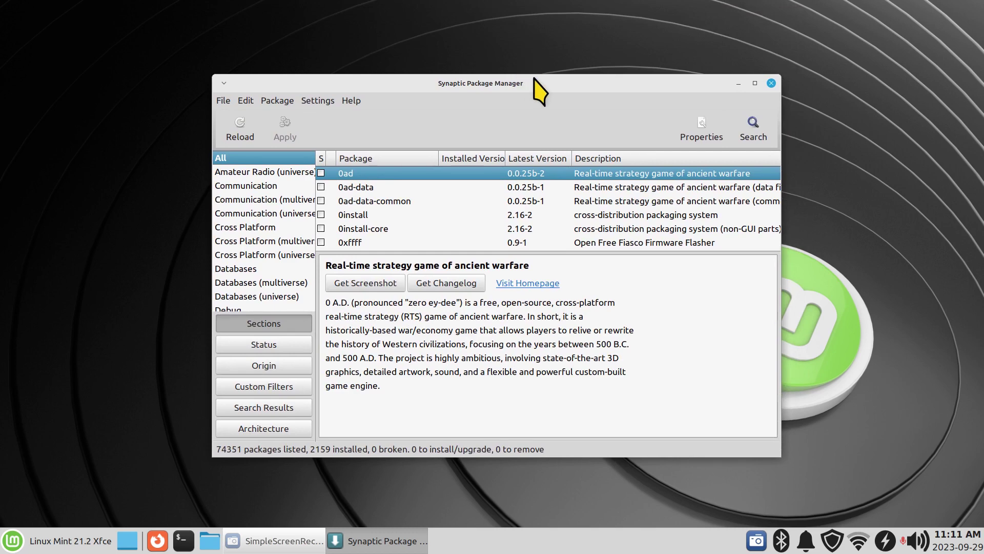
drag(532, 85, 456, 88)
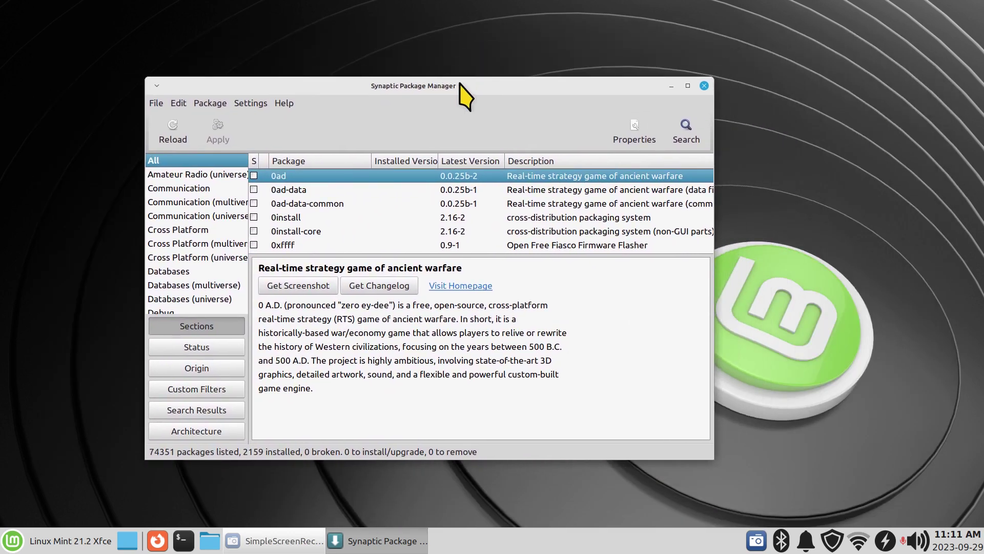
double_click(463, 86)
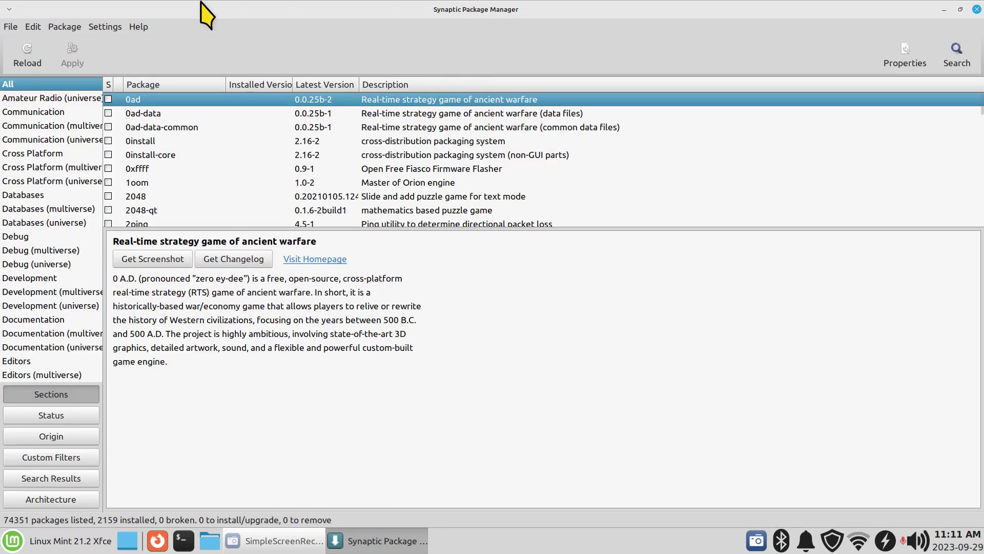
double_click(95, 10)
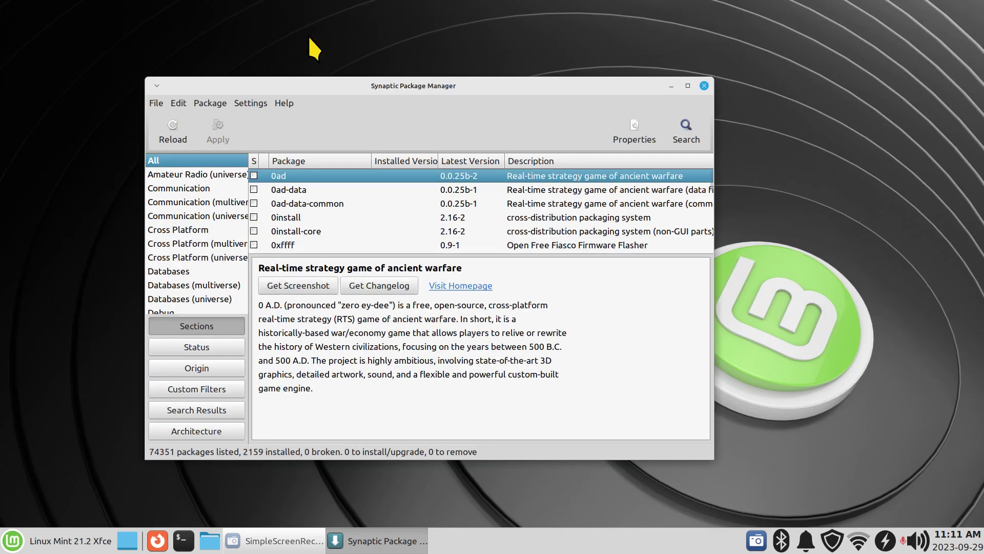
double_click(626, 85)
double_click(669, 14)
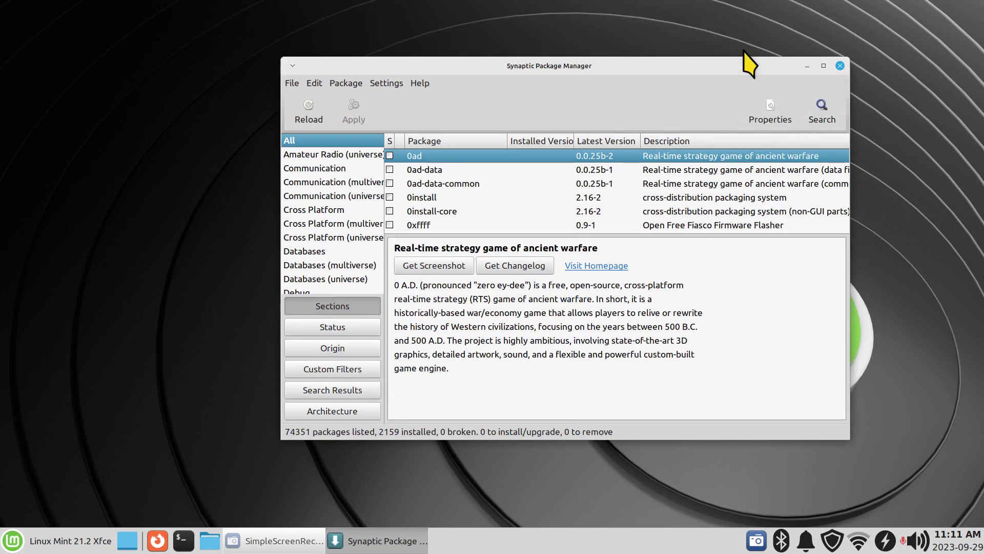
Look over Synaptic's file commands and quit Synaptic Package Manager
click(293, 83)
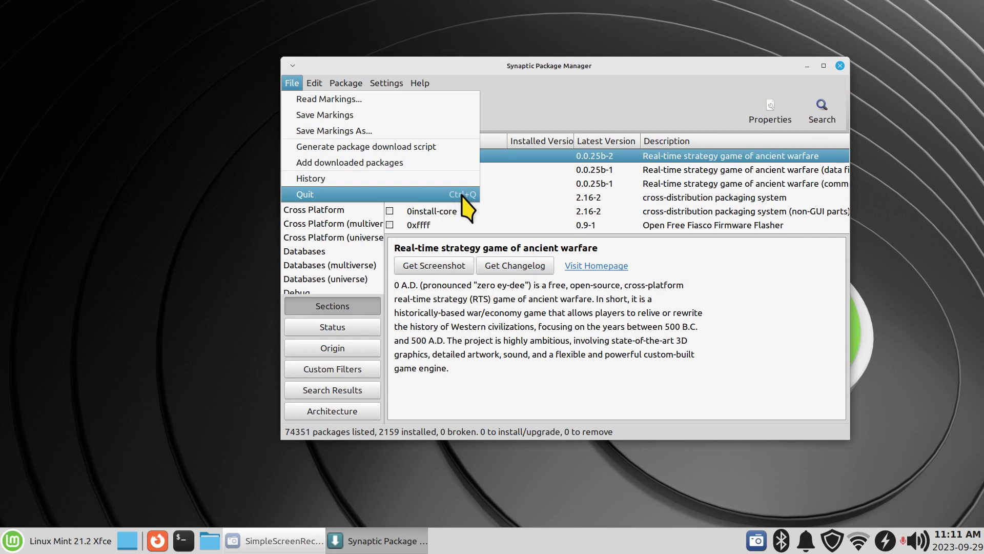
click(593, 109)
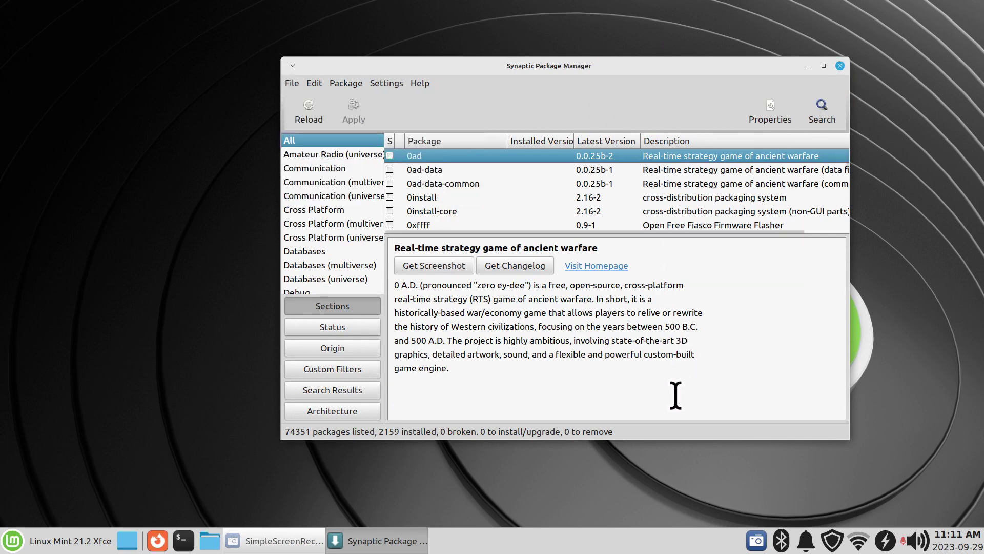
key(ctrl+q)
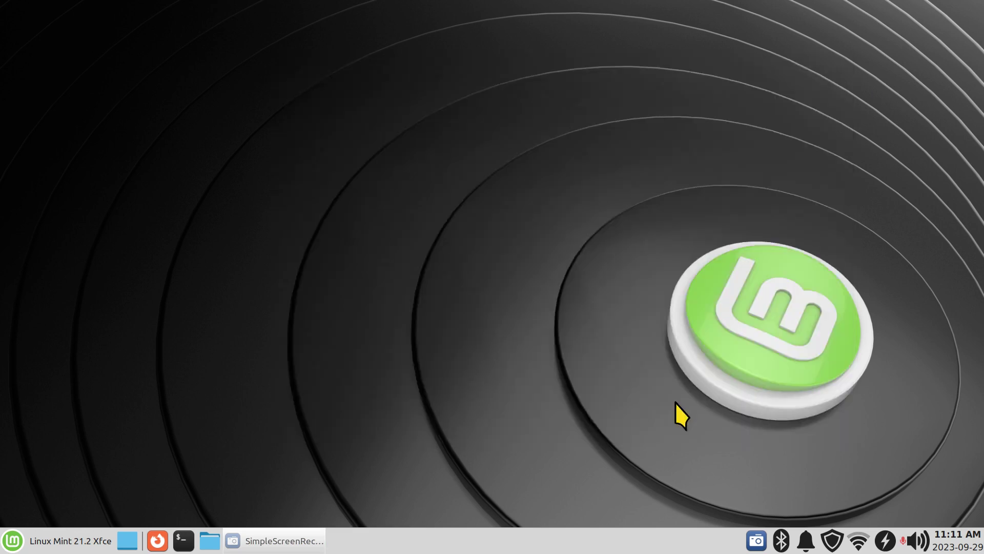
Launch Software Manager from the favorite applications and reposition its window on the desktop
click(14, 540)
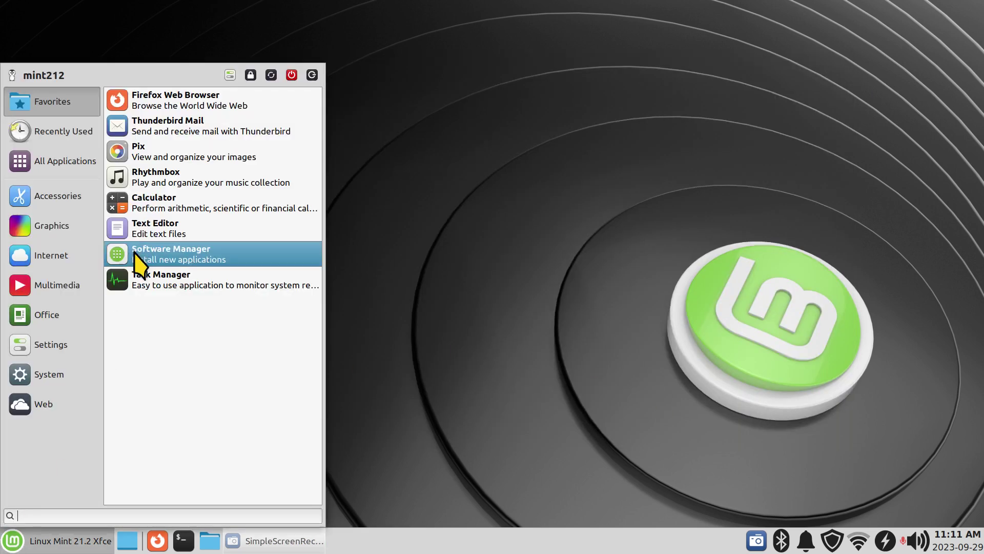
click(146, 256)
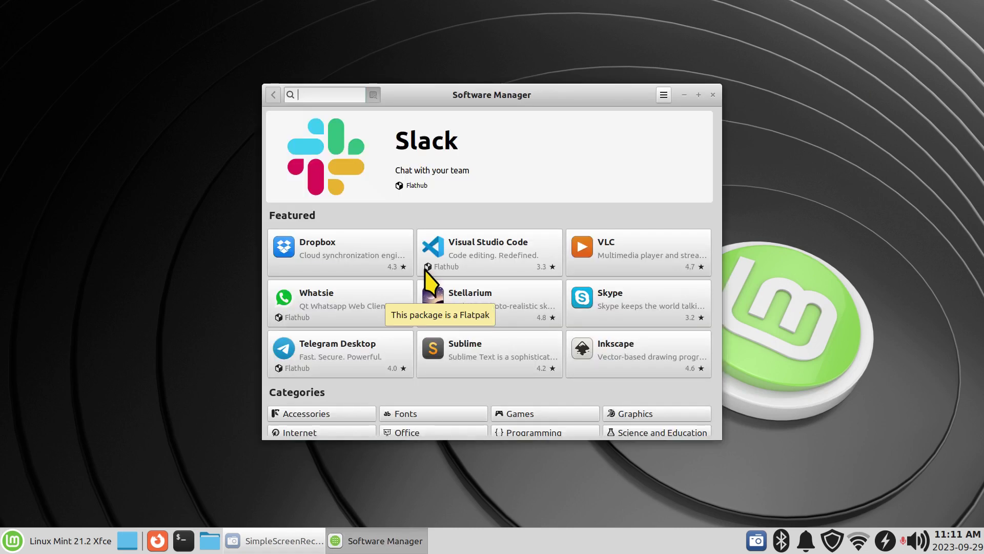
drag(578, 92, 474, 45)
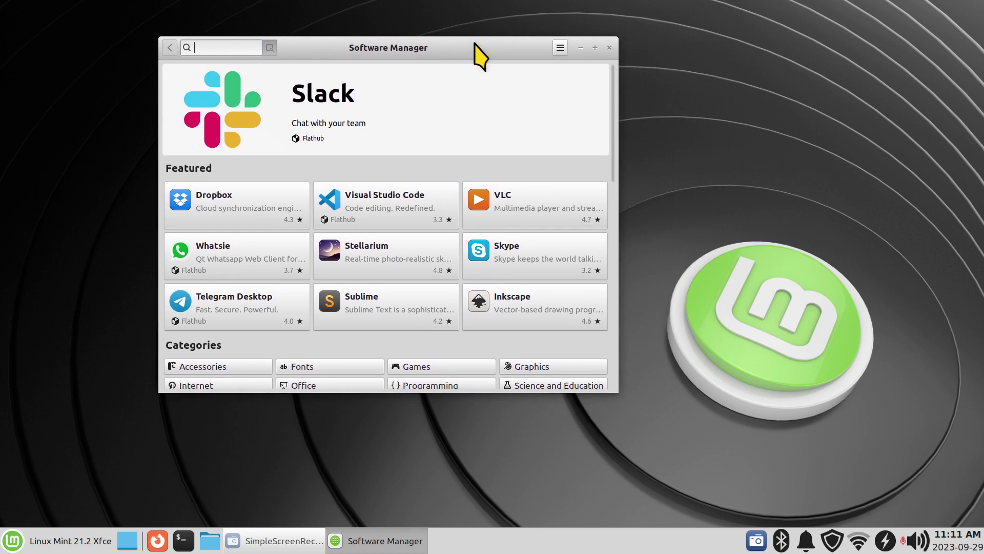
Switch to Firefox, open the Flathub website and go to its setup page listing Linux distributions
click(157, 540)
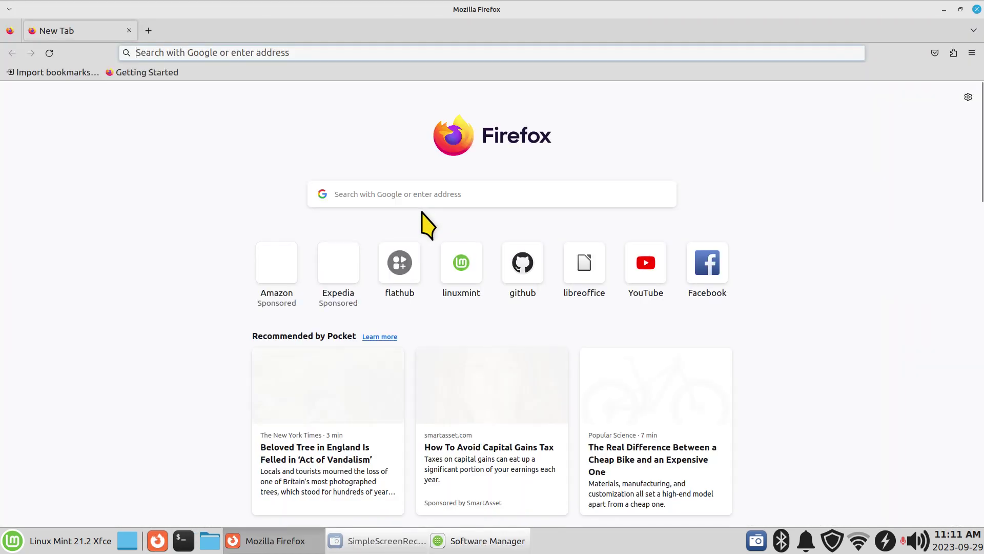
click(398, 278)
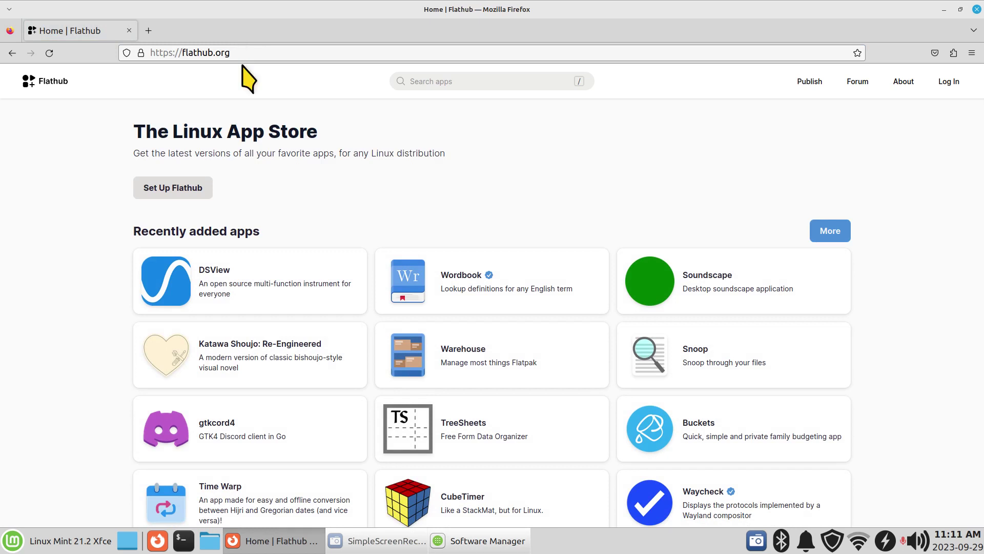
click(152, 199)
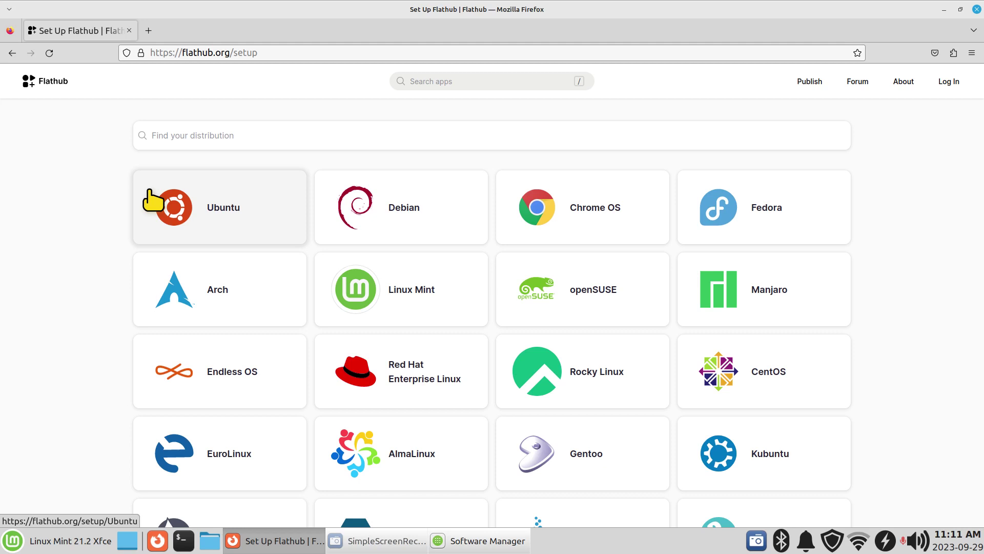
View Flathub's setup instructions for Linux Mint, return to the distribution list and browse through it
click(429, 303)
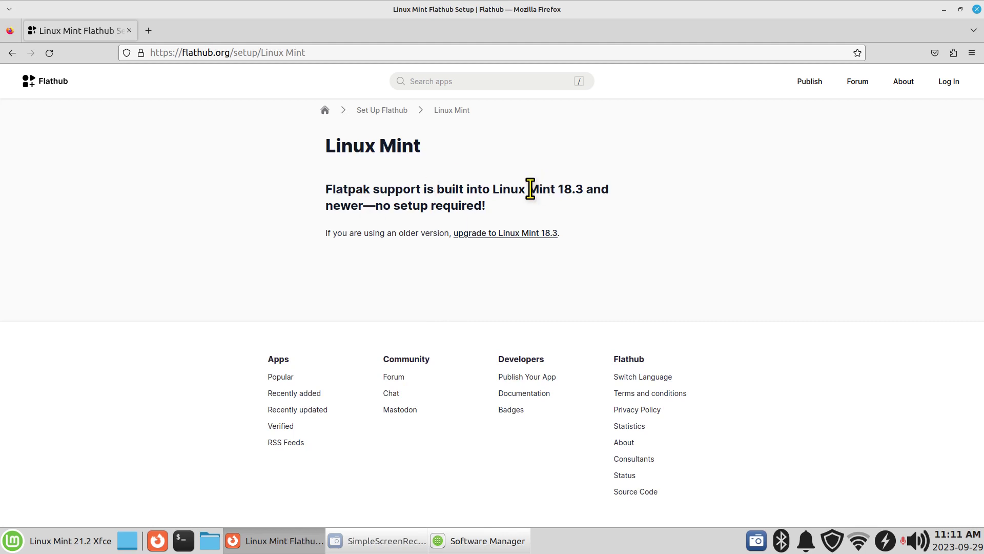
click(13, 53)
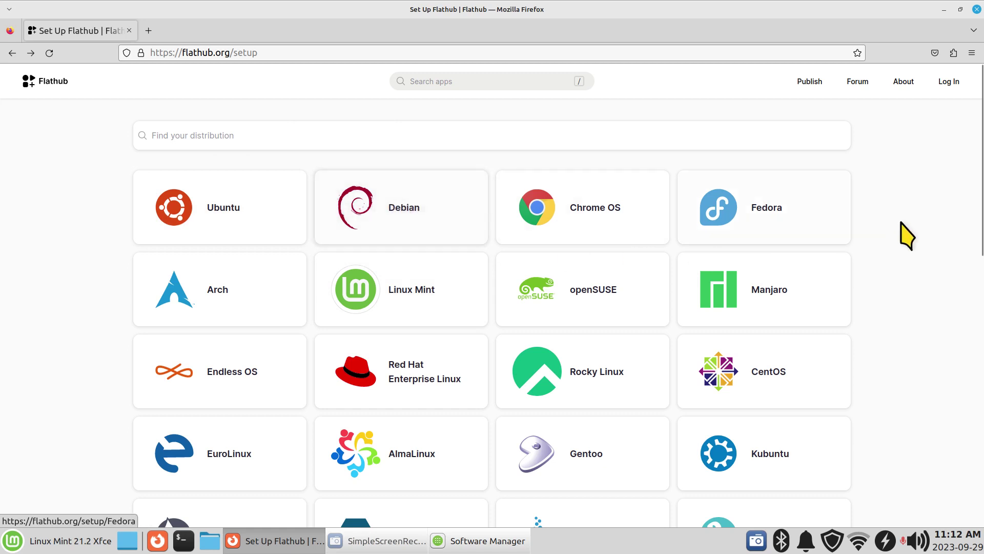
scroll(873, 224, down, 8)
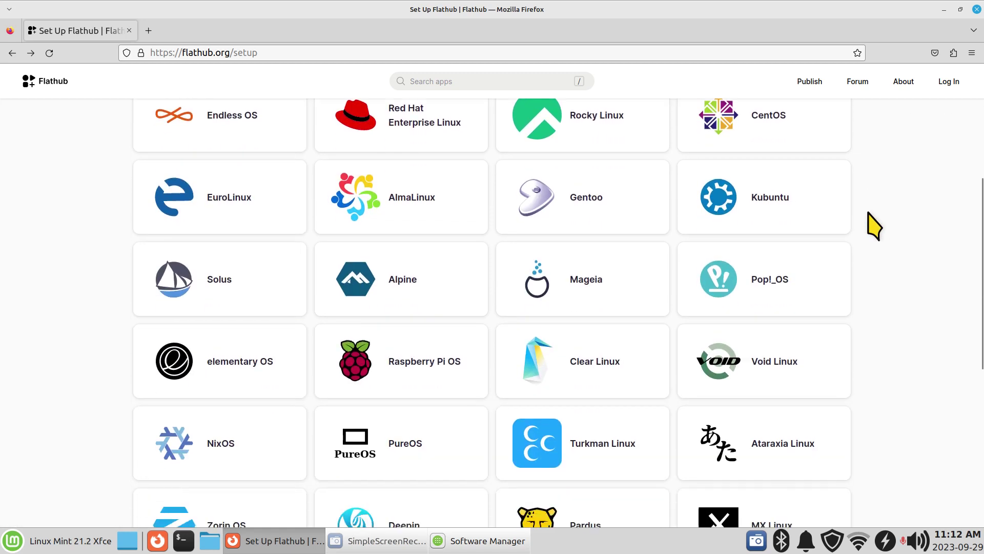
scroll(873, 224, up, 8)
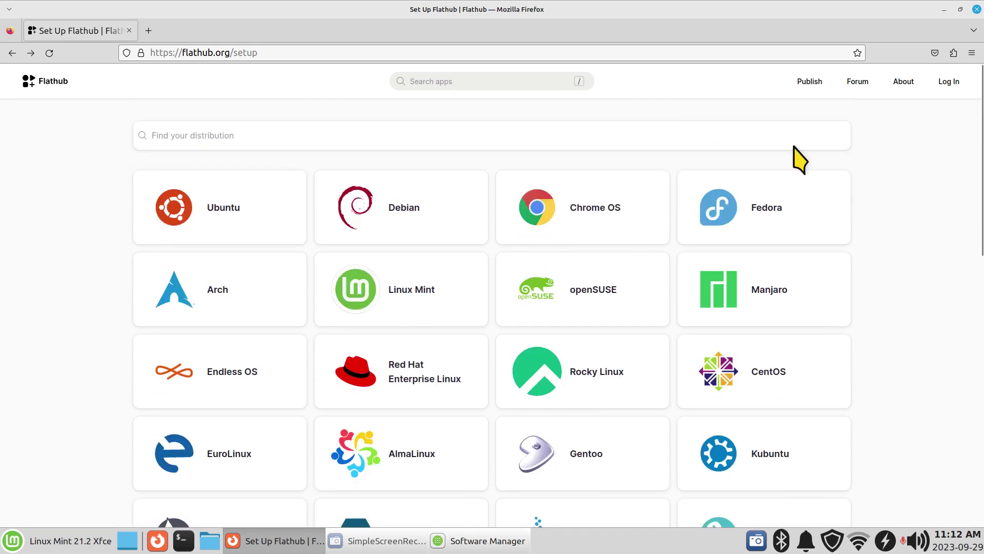
Close Firefox and reposition the Software Manager window on the desktop
click(977, 9)
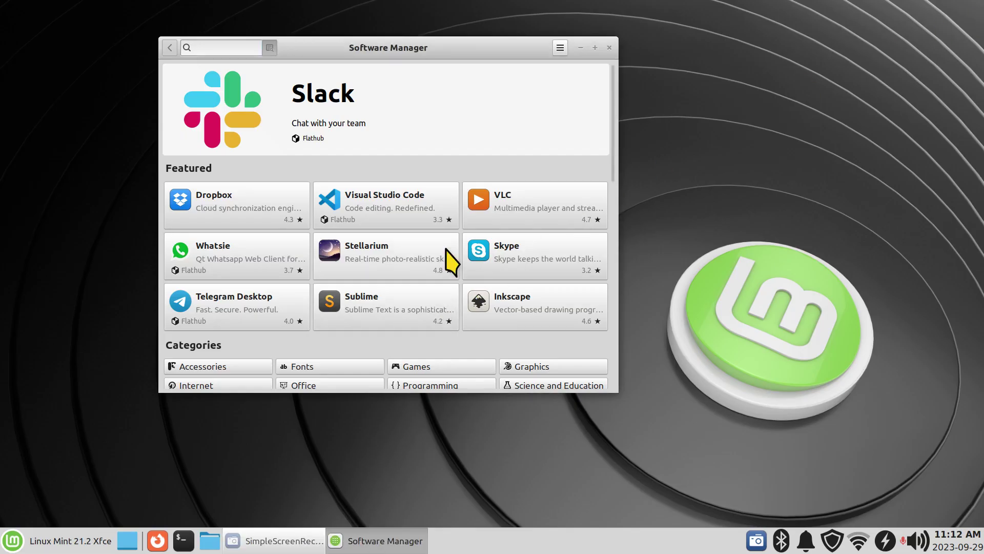
drag(405, 47, 557, 72)
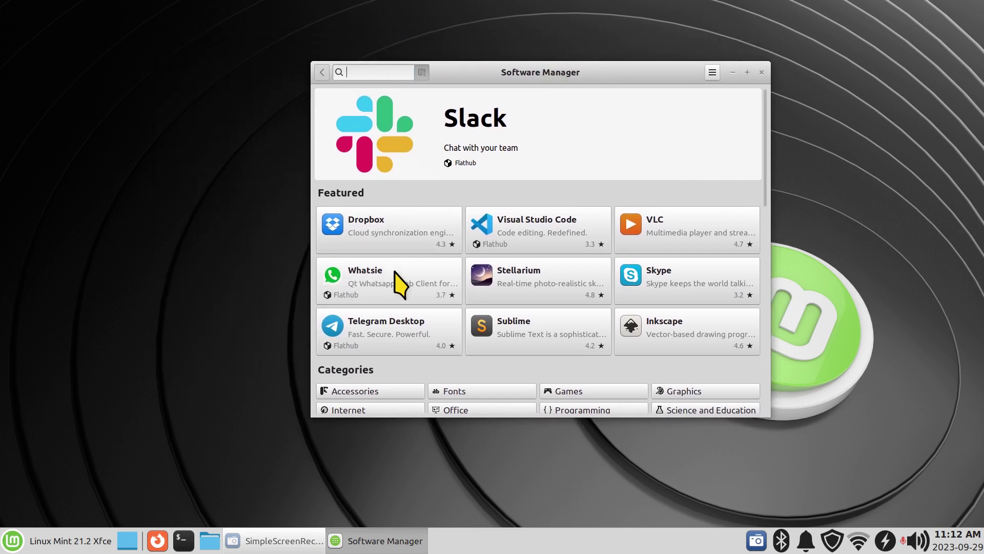
drag(563, 72, 500, 80)
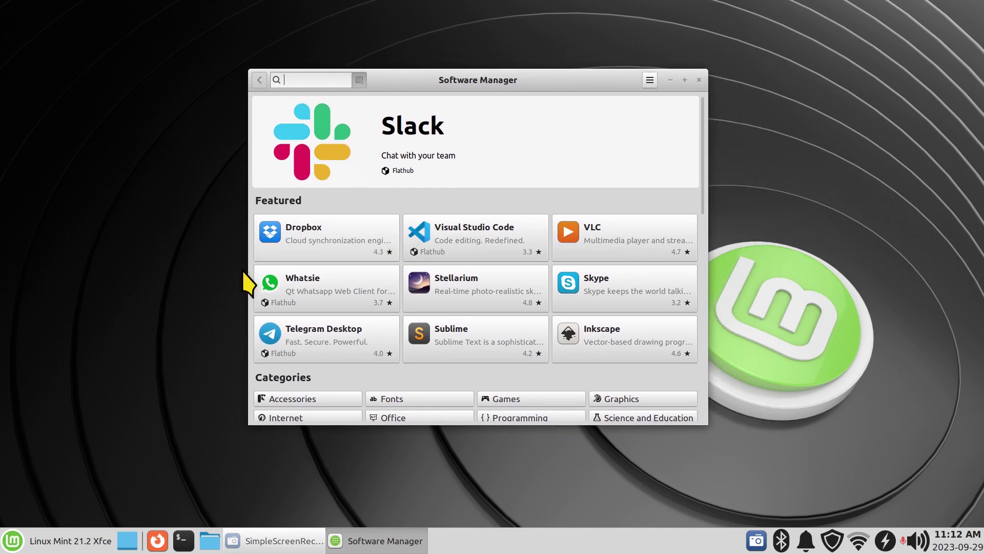
Launch LibreOffice Writer from the office applications and check its version information, closing the About dialog when done
click(57, 541)
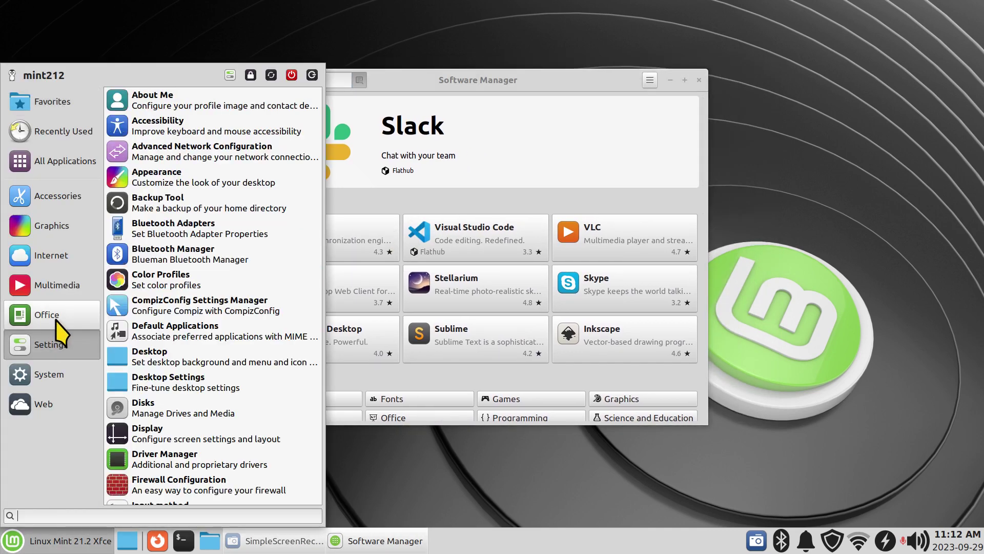
mouse_move(51, 314)
click(200, 314)
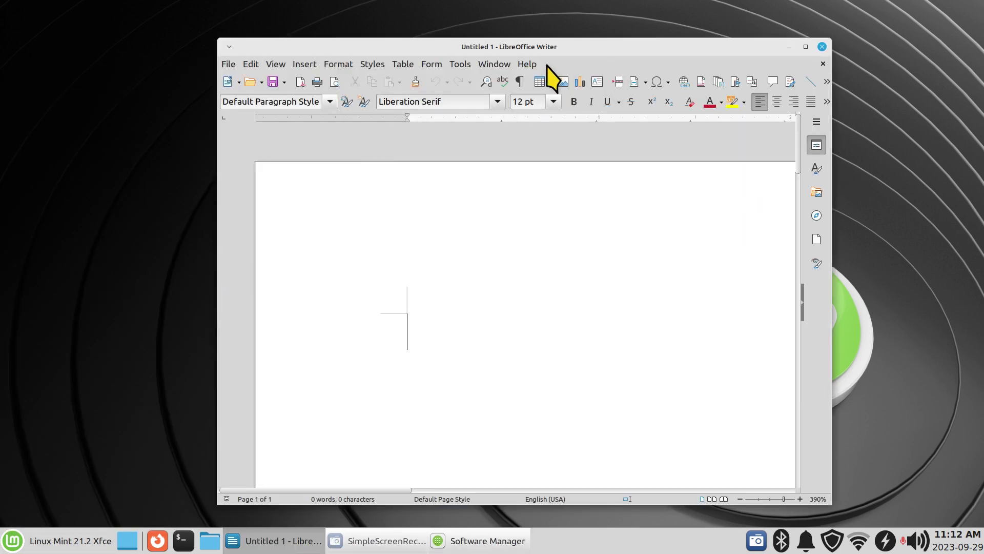
click(529, 64)
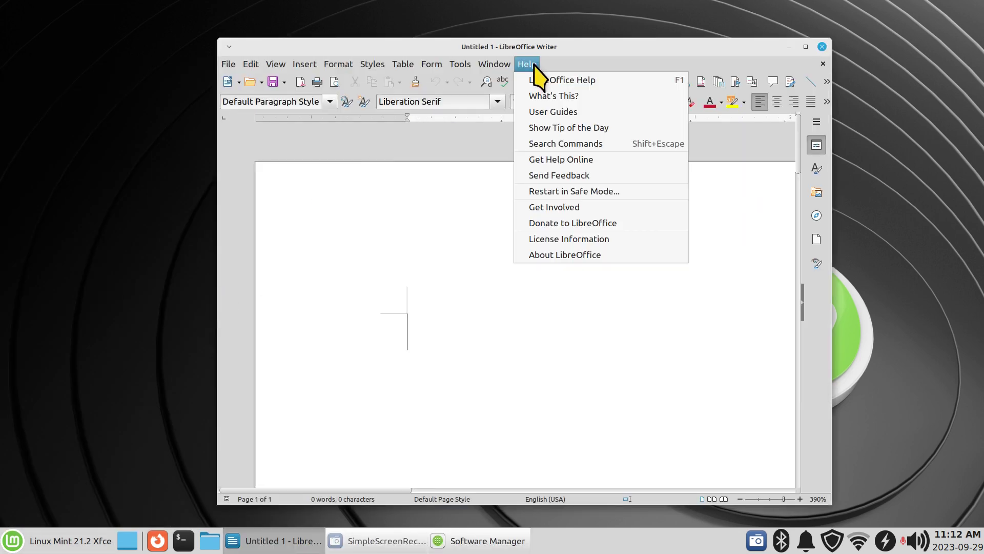
click(587, 255)
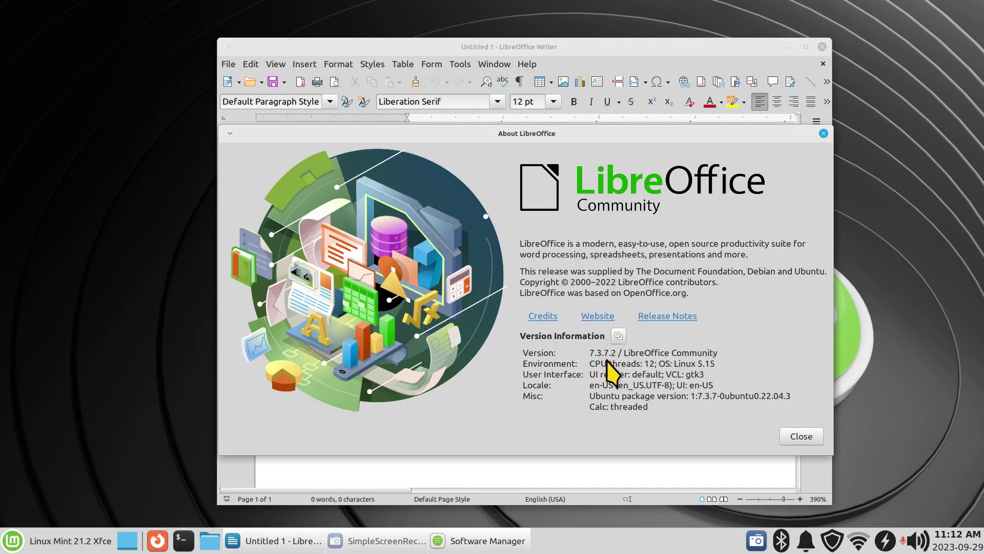
click(816, 439)
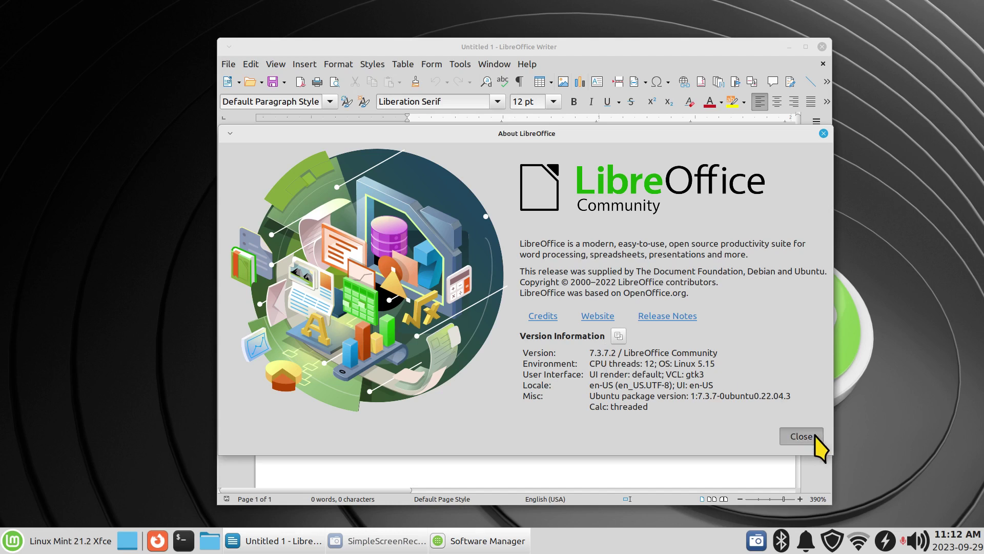
Examine the file formats Writer offers for Save As, cancel saving the untitled document and close Writer
click(229, 64)
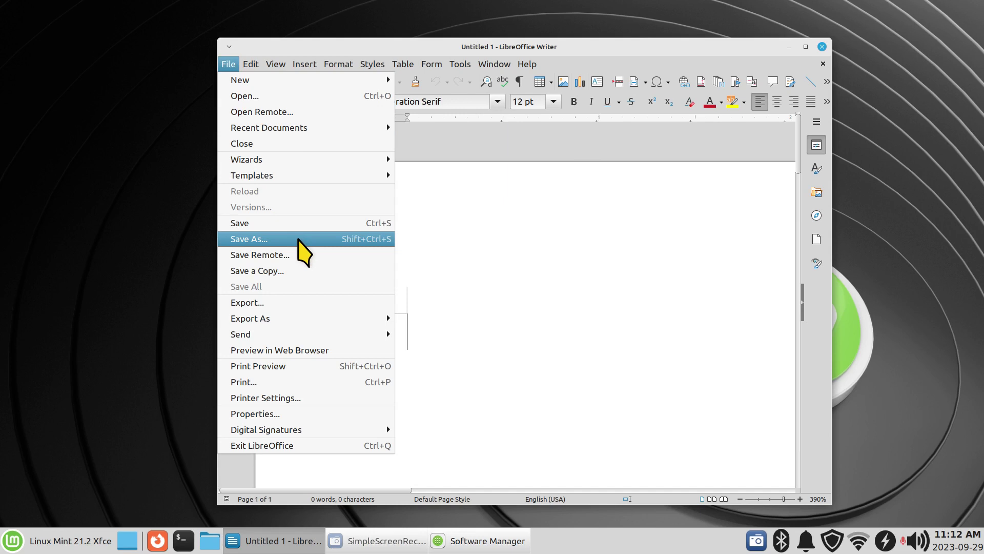
click(299, 239)
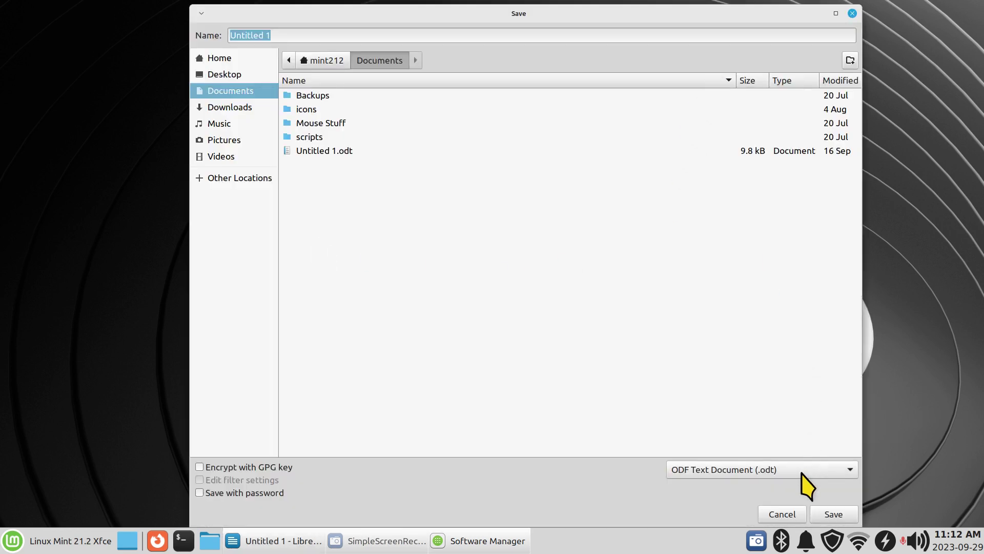
click(799, 468)
scroll(802, 482, down, 5)
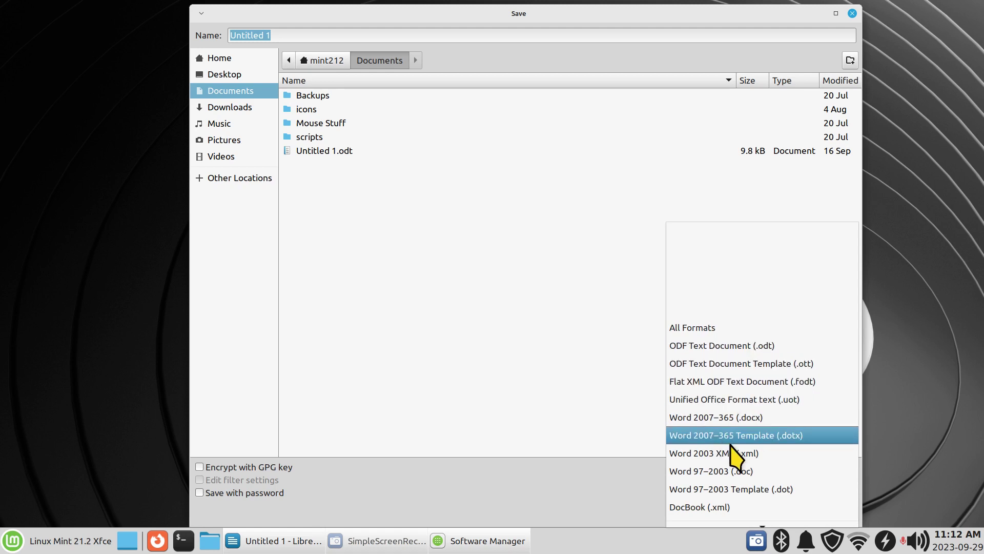
scroll(726, 464, down, 3)
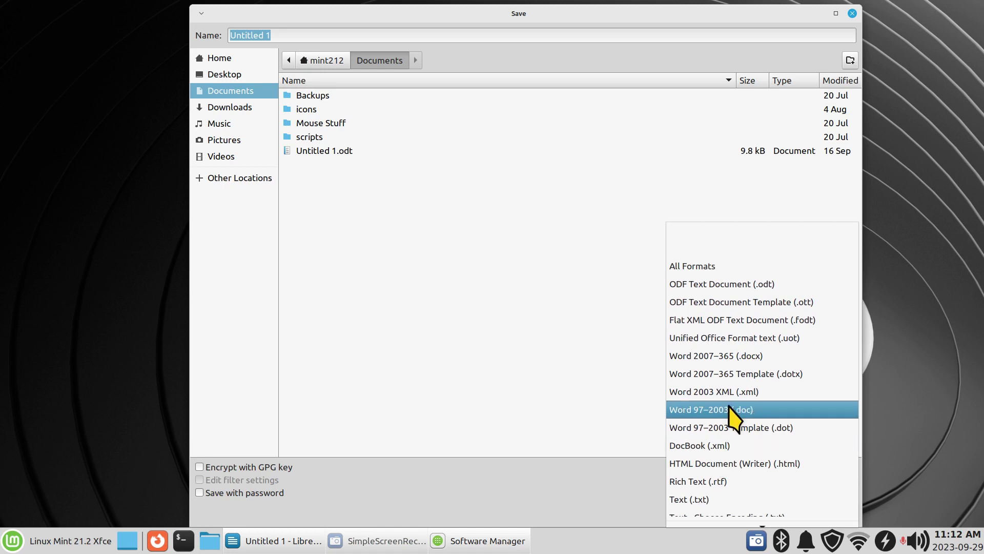
click(695, 143)
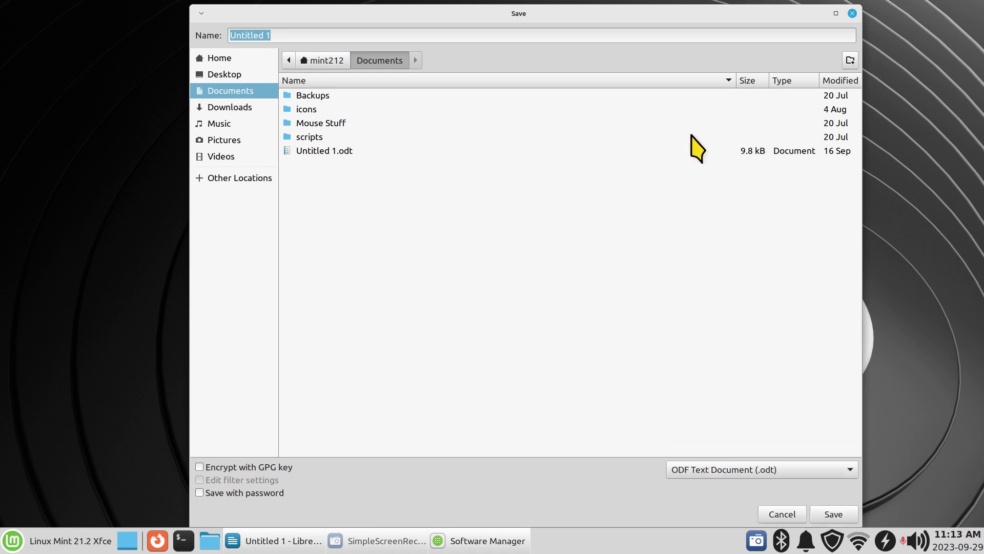
click(852, 13)
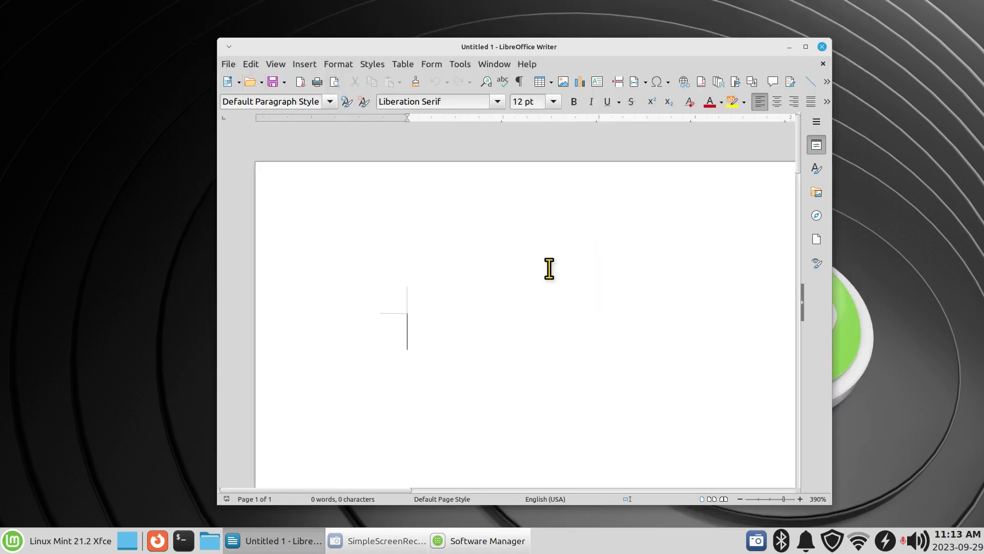
click(822, 47)
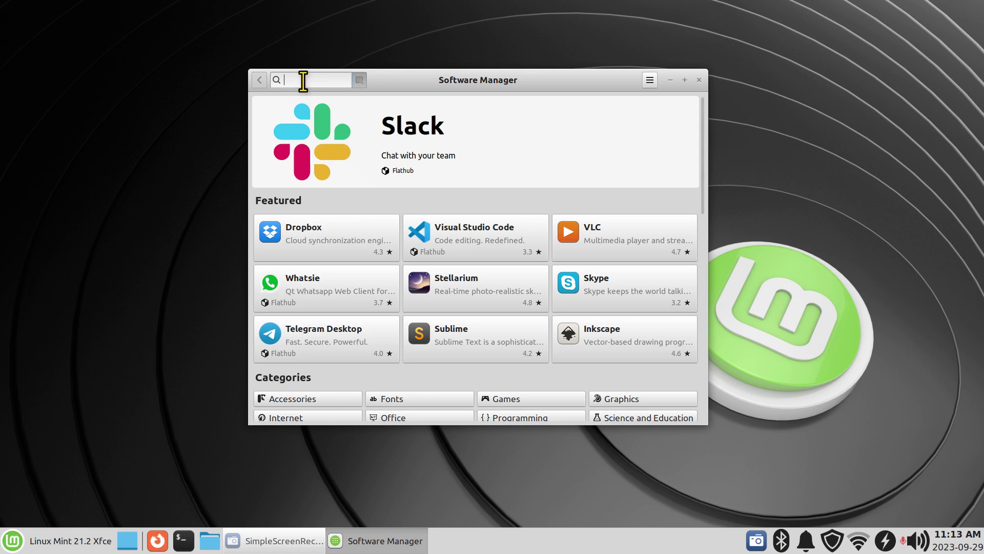
Search Software Manager for "libre" and view the Flathub LibreOffice entry in a maximized window
text(libre)
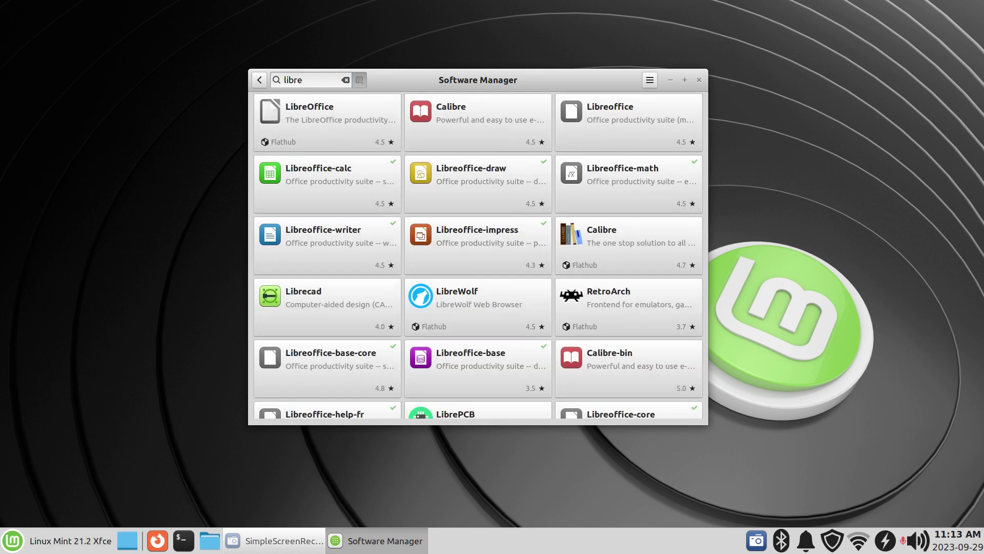
click(308, 132)
drag(503, 80, 356, 11)
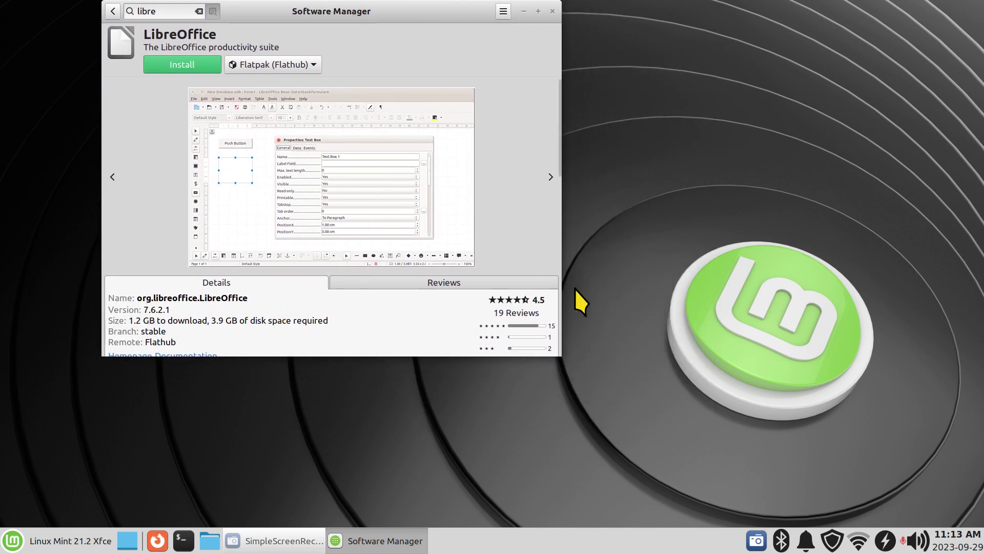
double_click(458, 12)
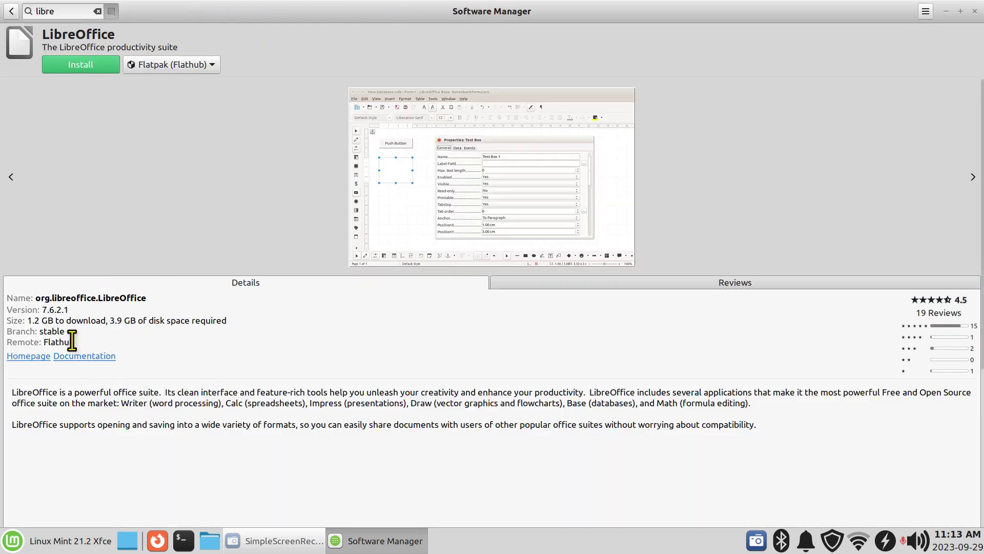
Highlight the version number in the LibreOffice Flatpak details, keeping the Software Manager window maximized
drag(44, 309, 70, 309)
drag(438, 13, 404, 51)
double_click(403, 51)
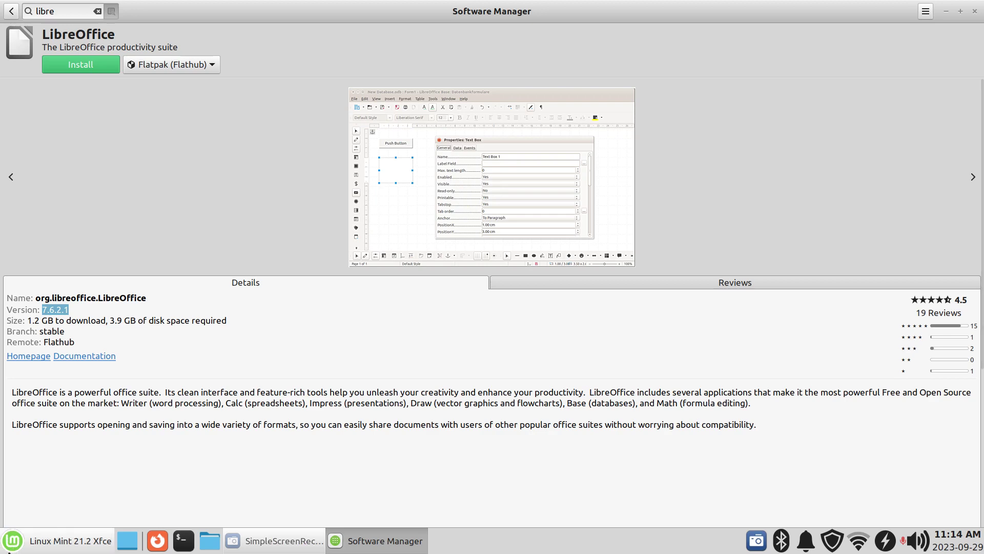
Review the installed office applications in the system's application menu and dismiss the menu
click(12, 540)
click(47, 317)
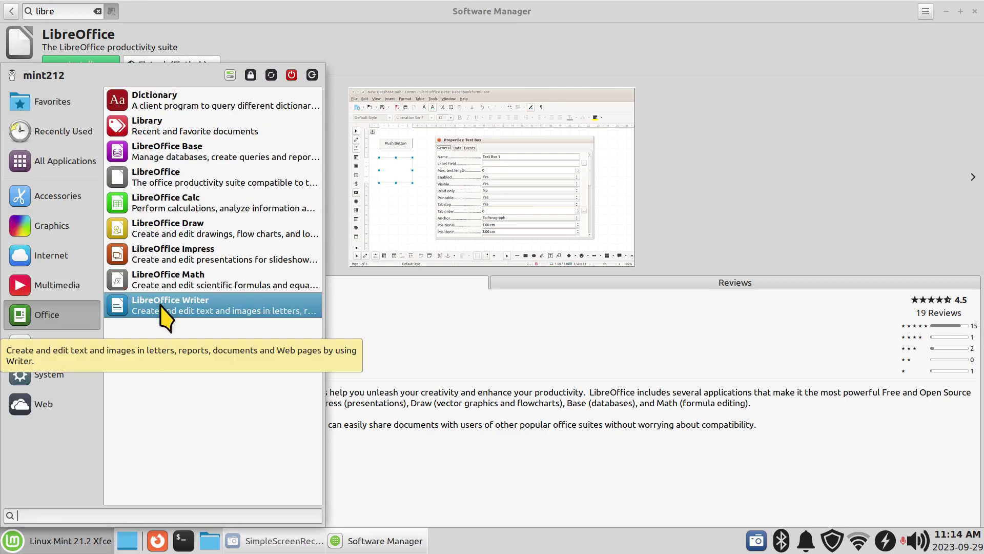
click(723, 123)
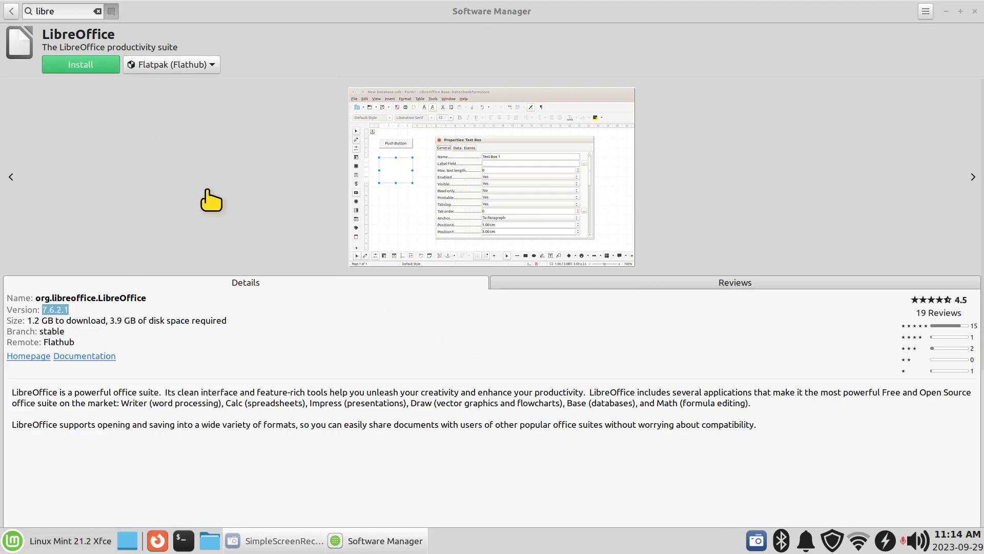
View the LibreOffice screenshot enlarged, close it and highlight the required disk space in the package details
click(213, 204)
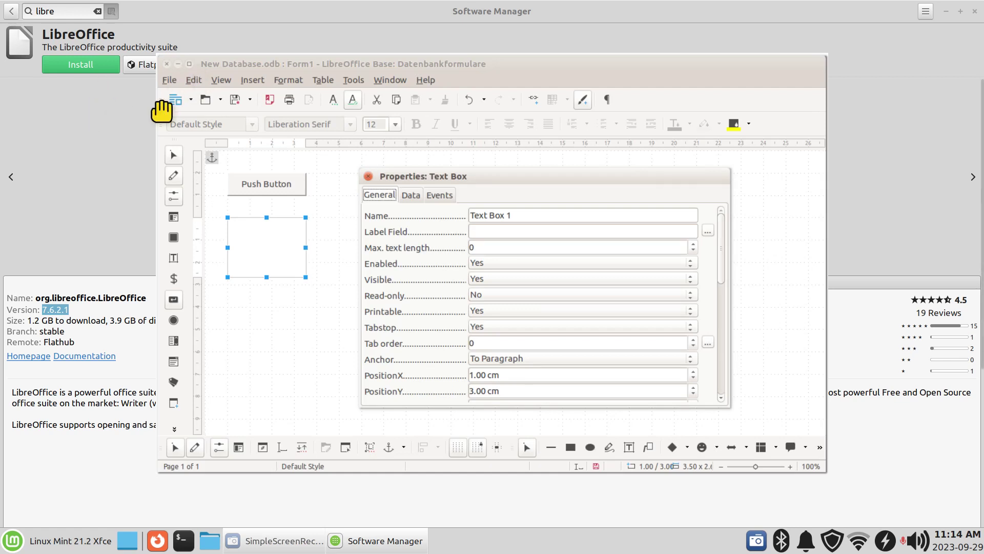
click(459, 204)
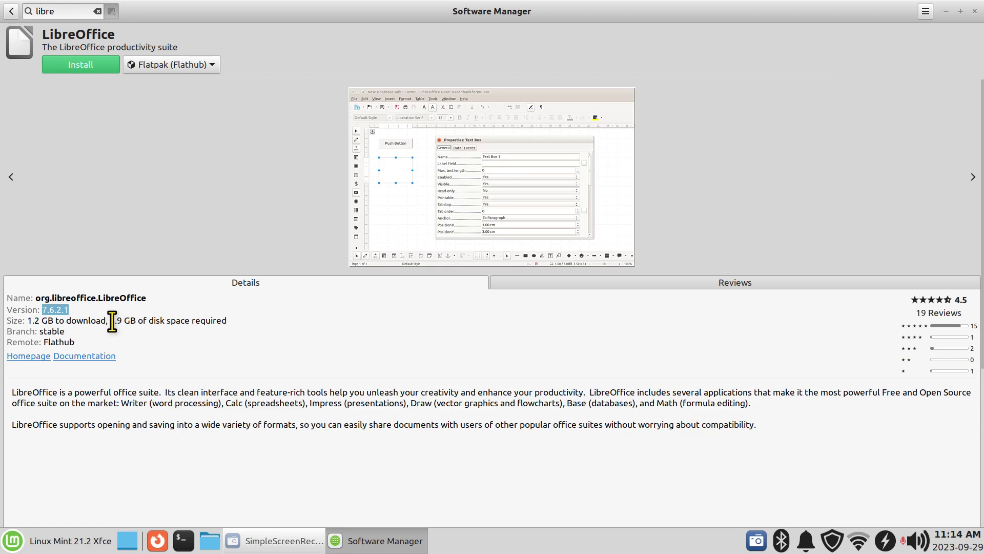
drag(108, 323, 229, 320)
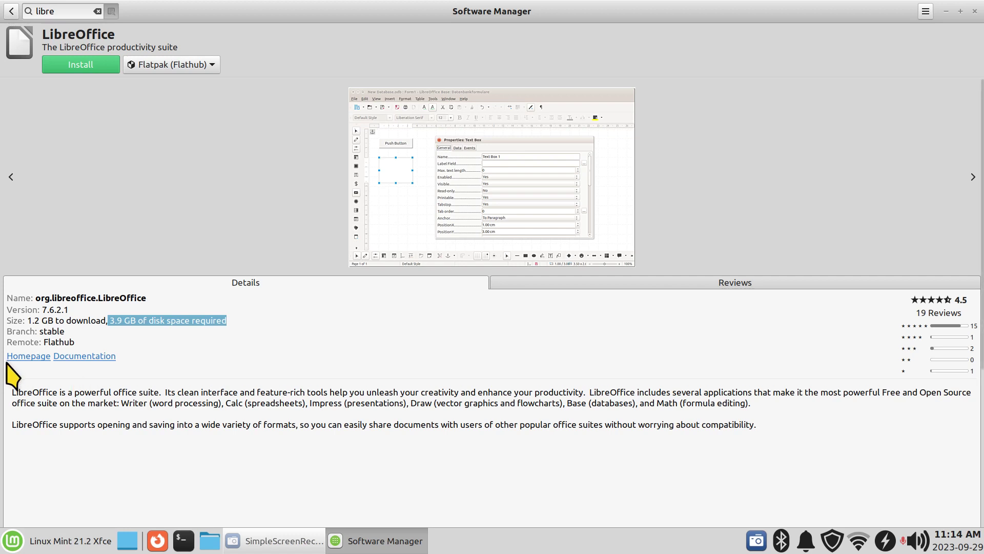
Visit the LibreOffice homepage's download page, examine the operating system choices for LibreOffice 7.6.2 and close Firefox
click(26, 357)
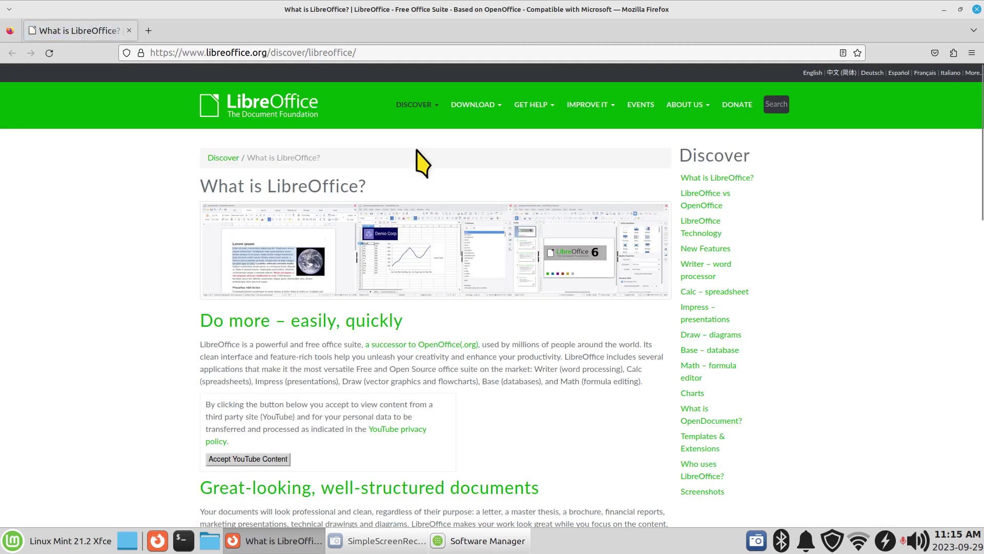
mouse_move(459, 109)
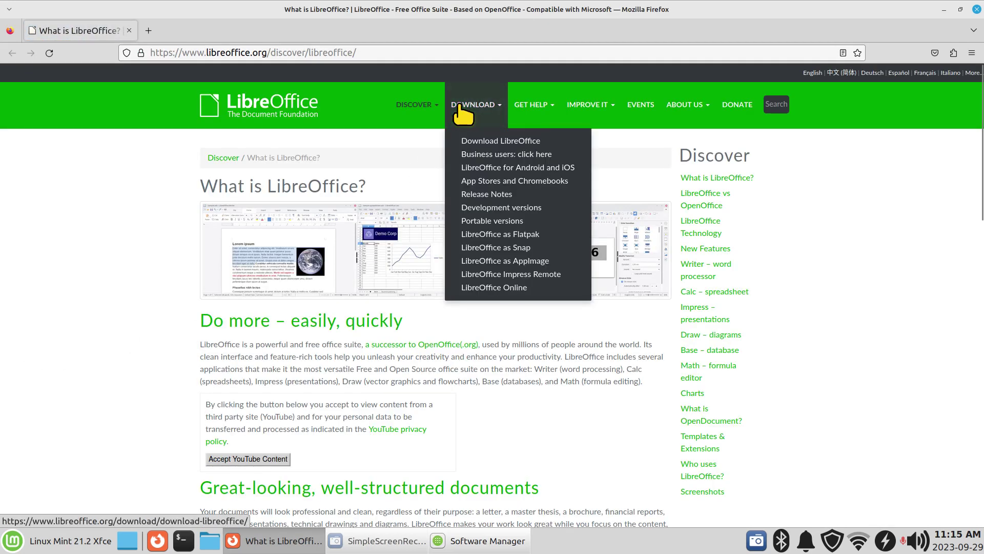
click(500, 140)
click(538, 345)
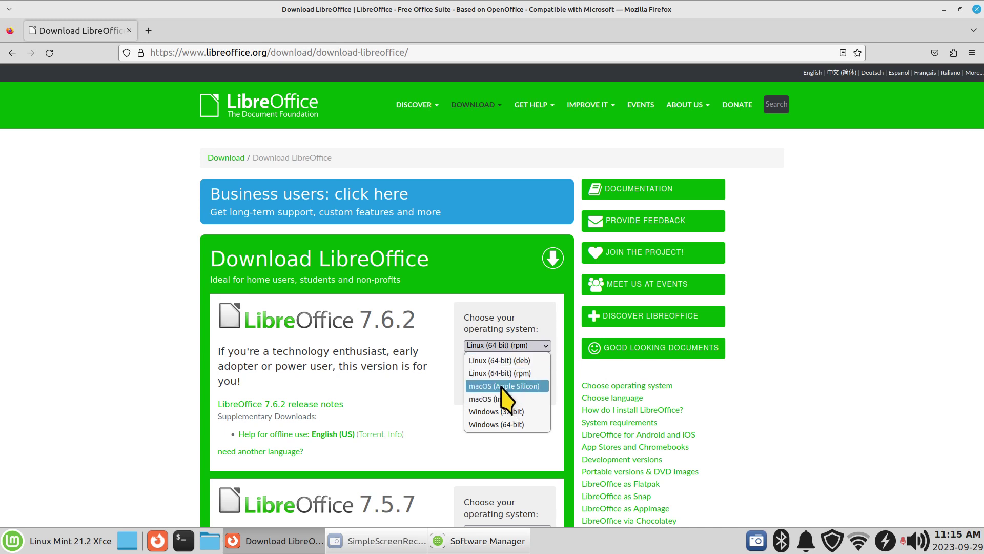
click(44, 237)
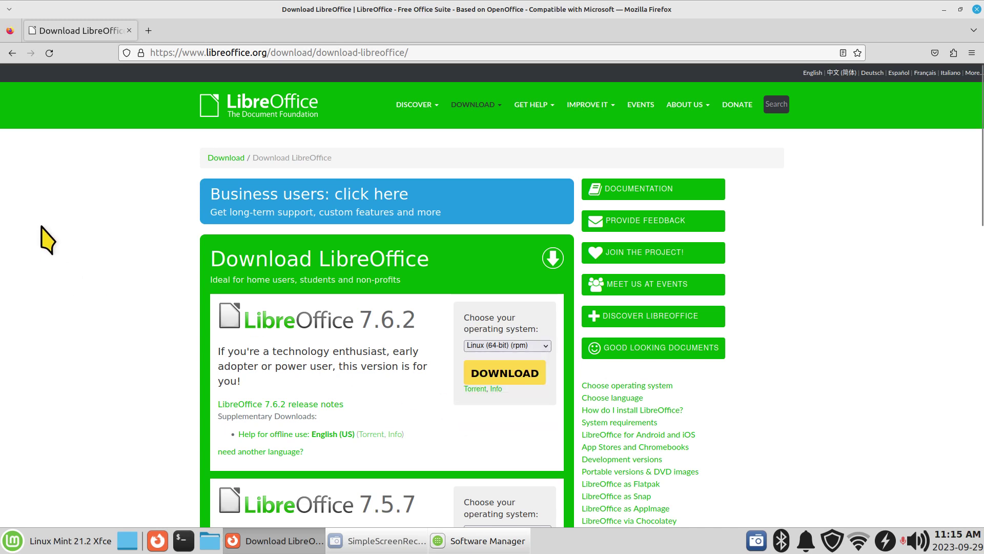
click(976, 9)
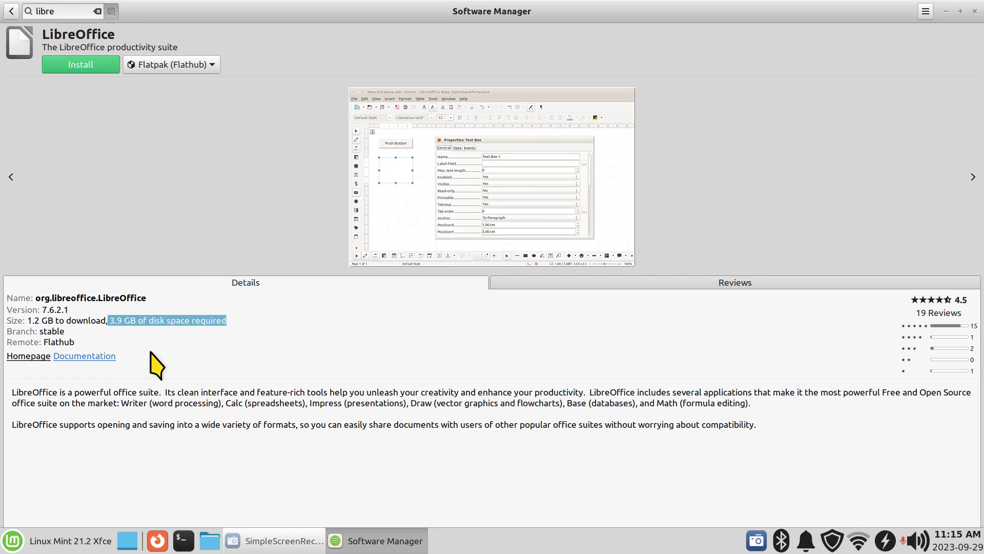
Restore the Software Manager window to its smaller size and open Update Manager
drag(375, 10, 367, 48)
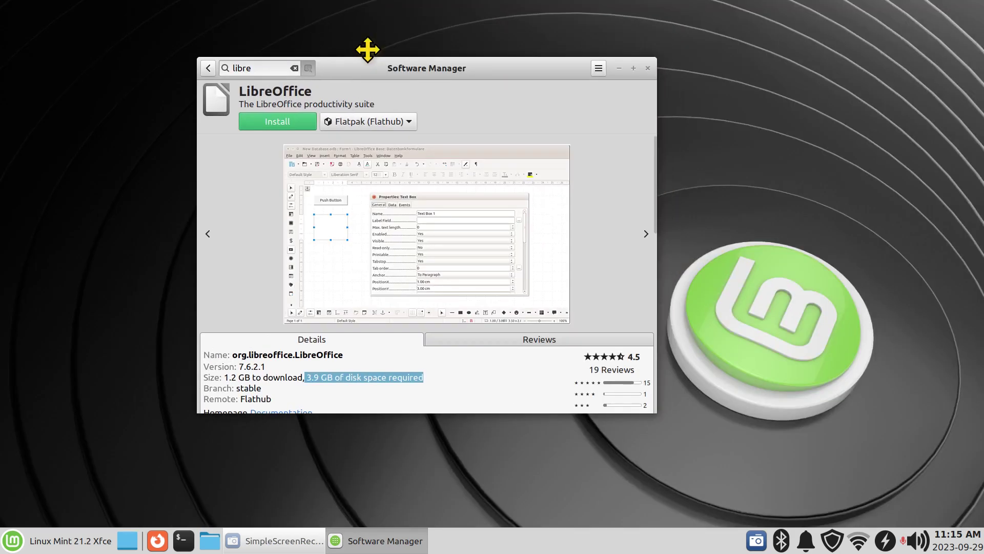
click(826, 544)
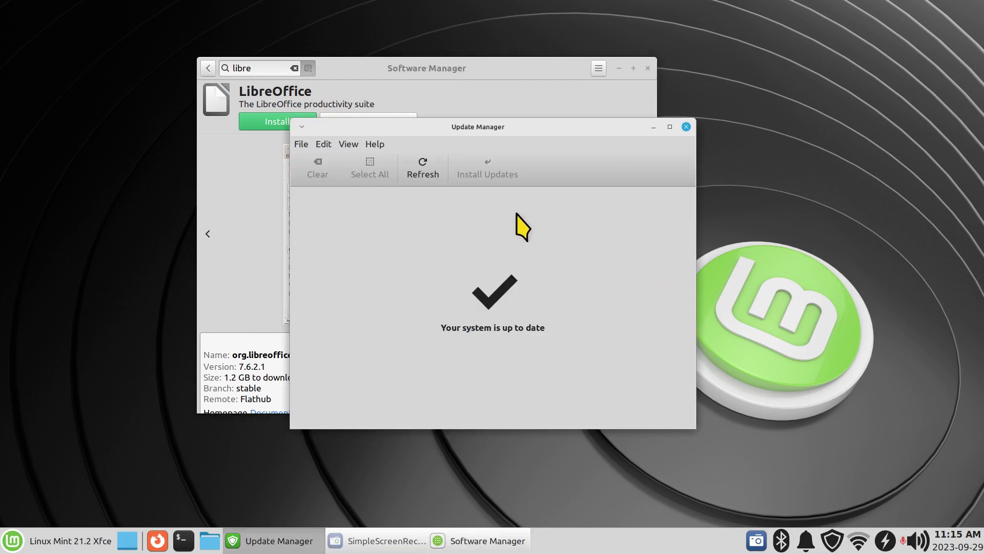
Close Update Manager and return Software Manager to its home page
click(686, 127)
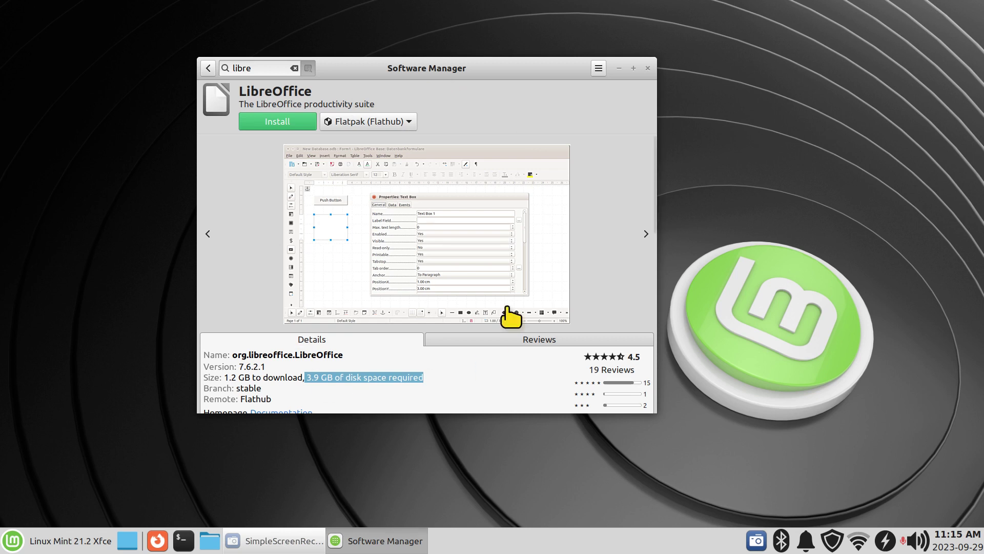
click(208, 66)
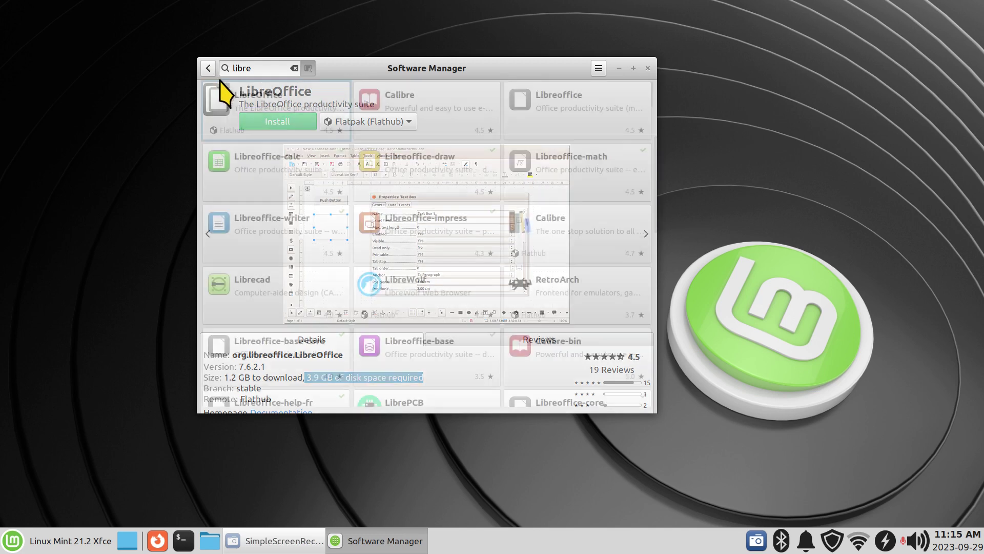
click(208, 67)
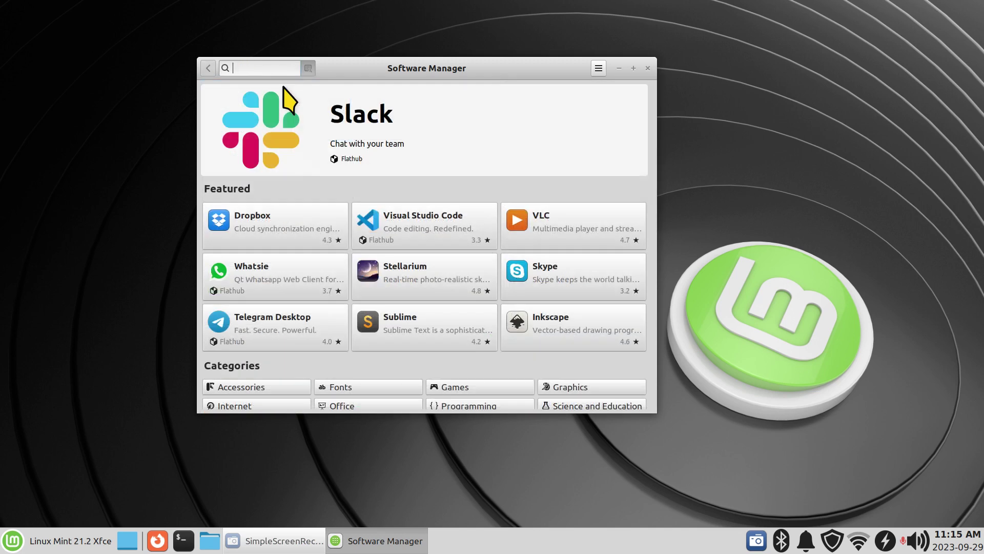
Compare VLC's System Package and Flatpak (Flathub) versions in Software Manager, including their download sizes, and return to the home page
click(610, 241)
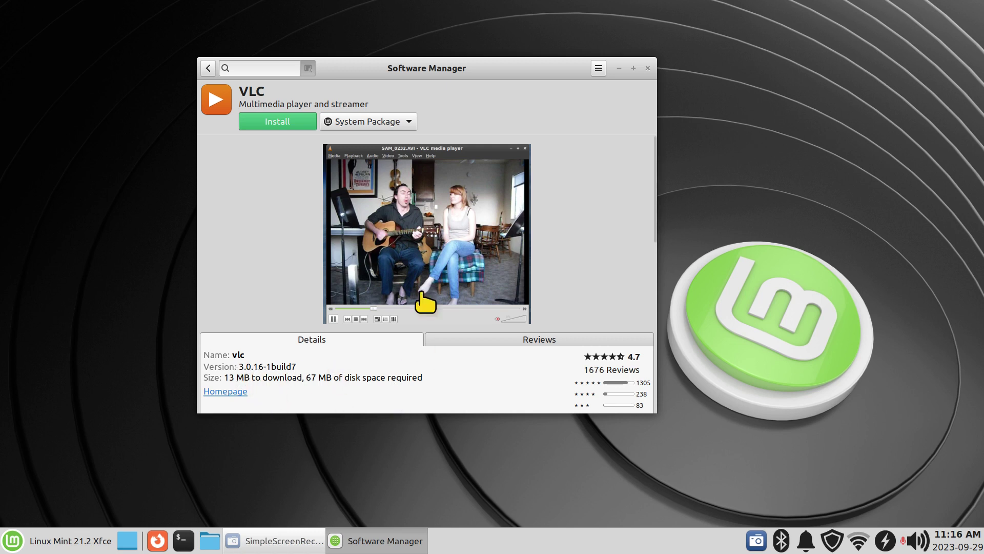
click(390, 123)
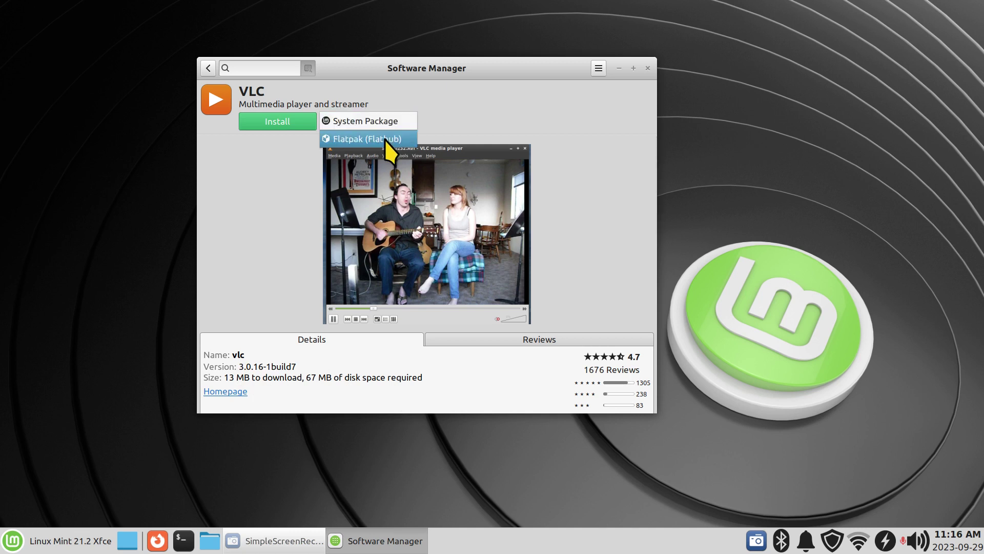
click(394, 137)
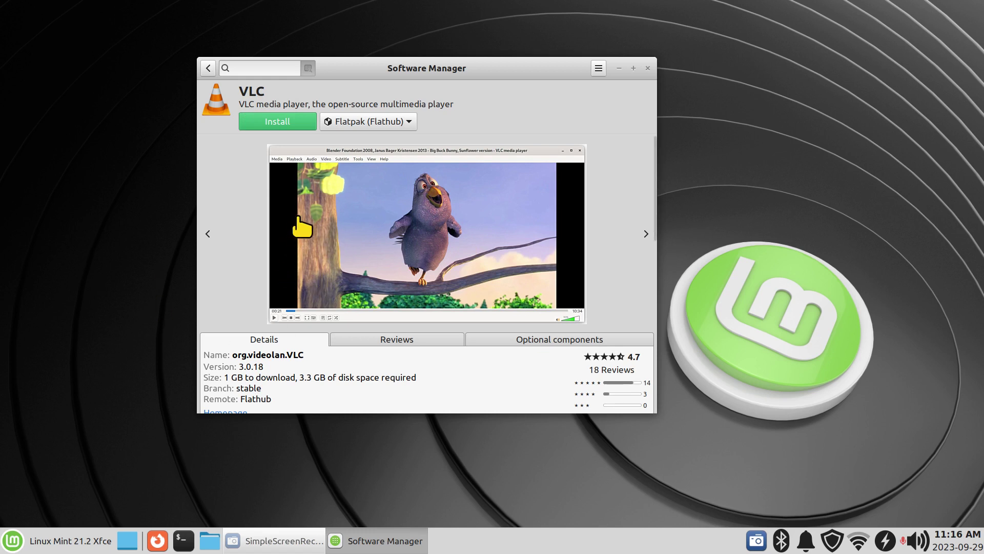
click(368, 122)
click(380, 106)
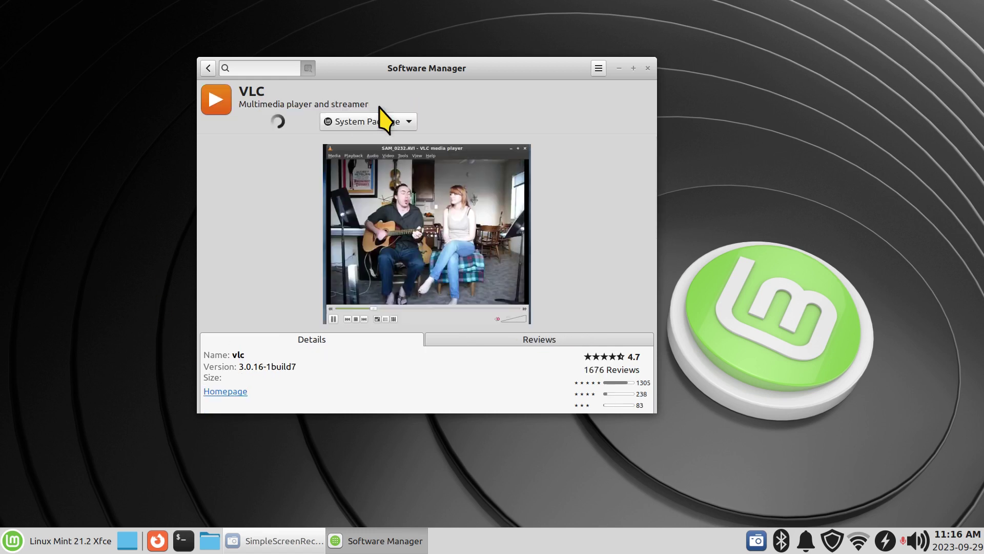
click(387, 123)
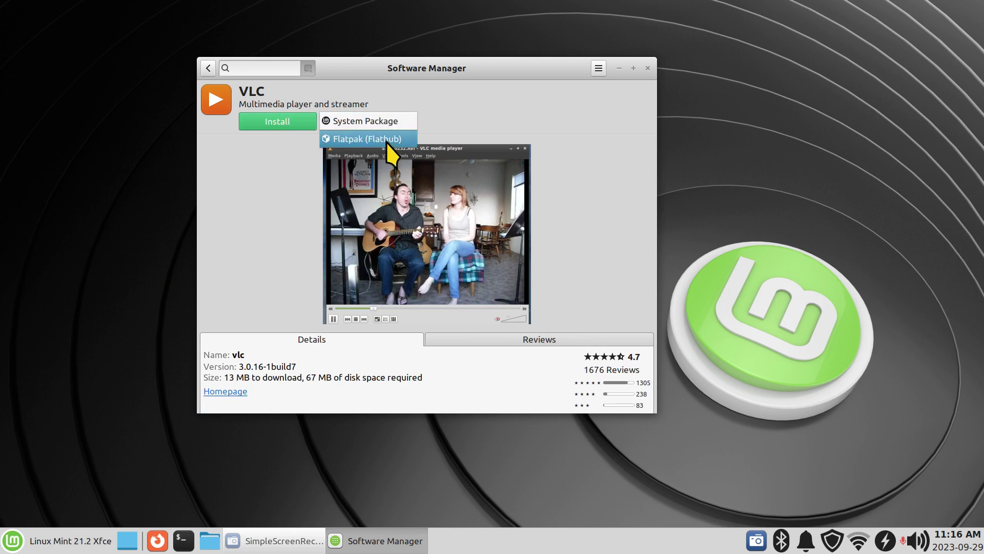
click(386, 140)
click(208, 68)
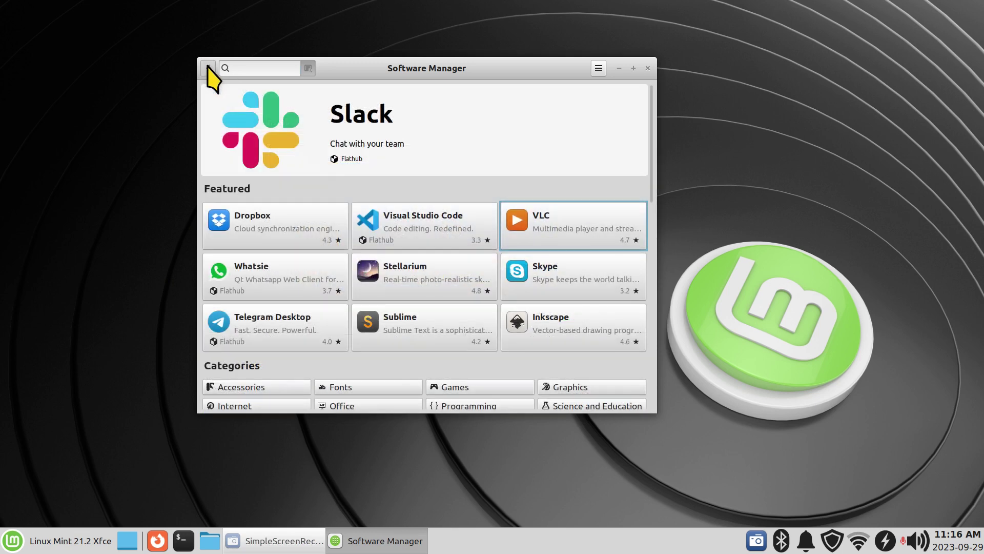
Search for "dict" in the maximized Software Manager and check the Gnome-dictionary package details
drag(481, 65, 501, 1)
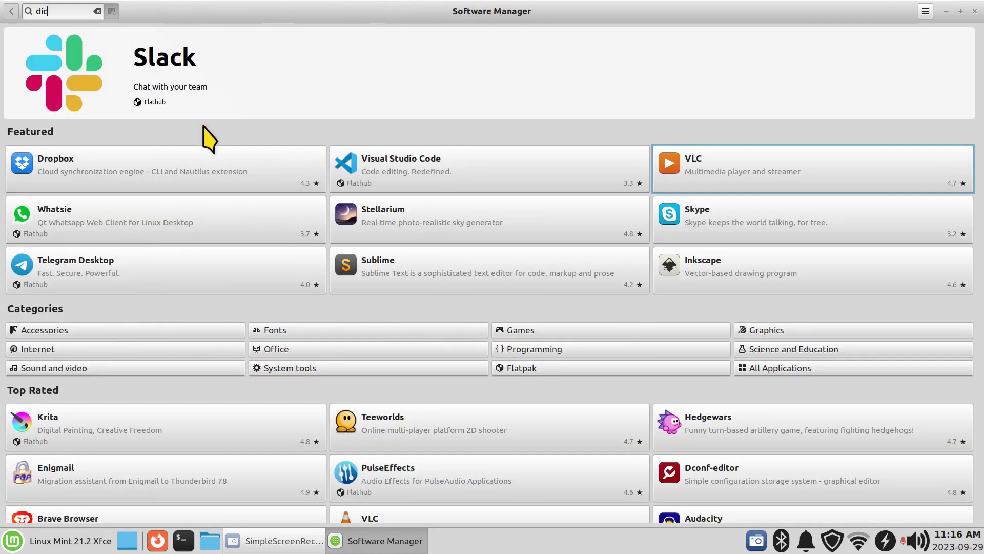
text(t)
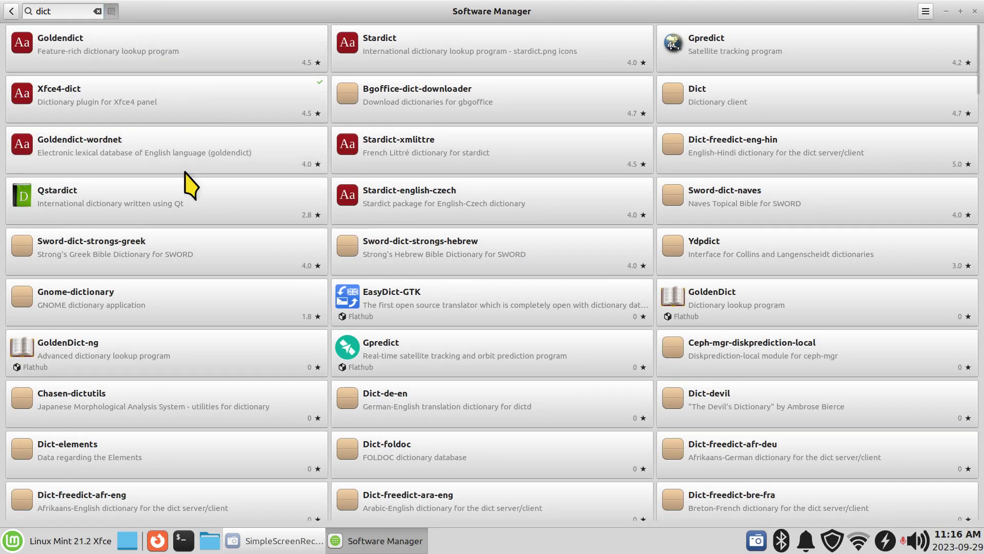
click(195, 313)
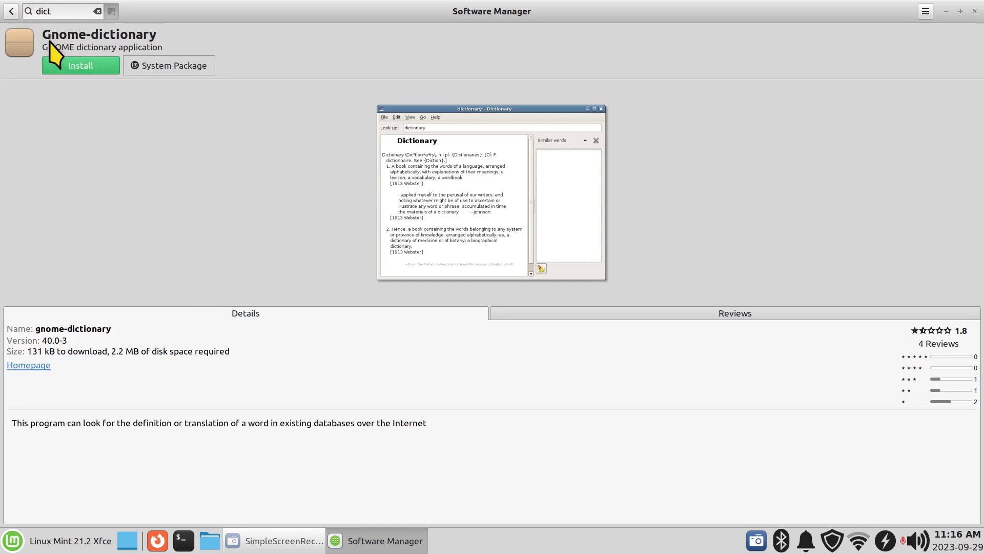
key(alt+Left)
Open the Goldendict package page, view its screenshot enlarged and skim the package description
click(30, 57)
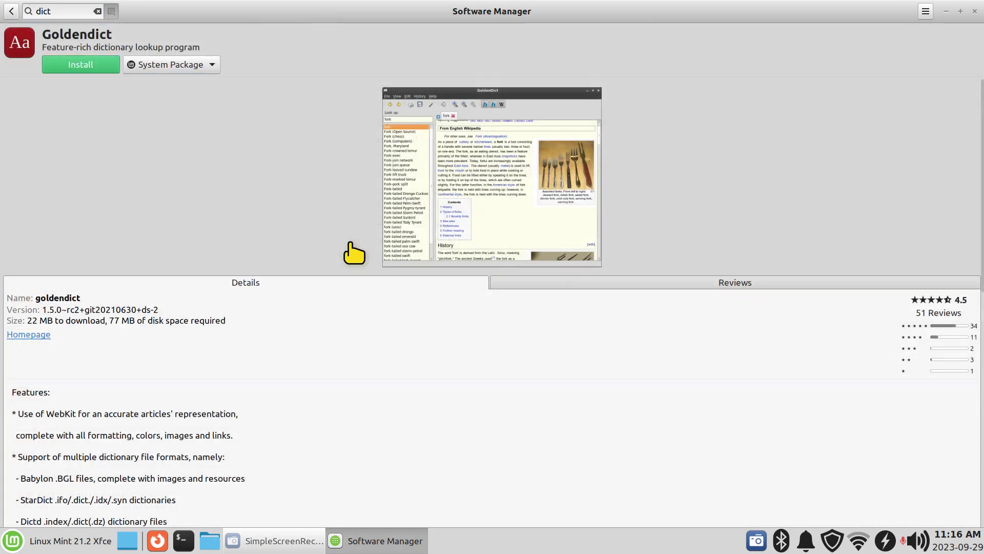
click(492, 194)
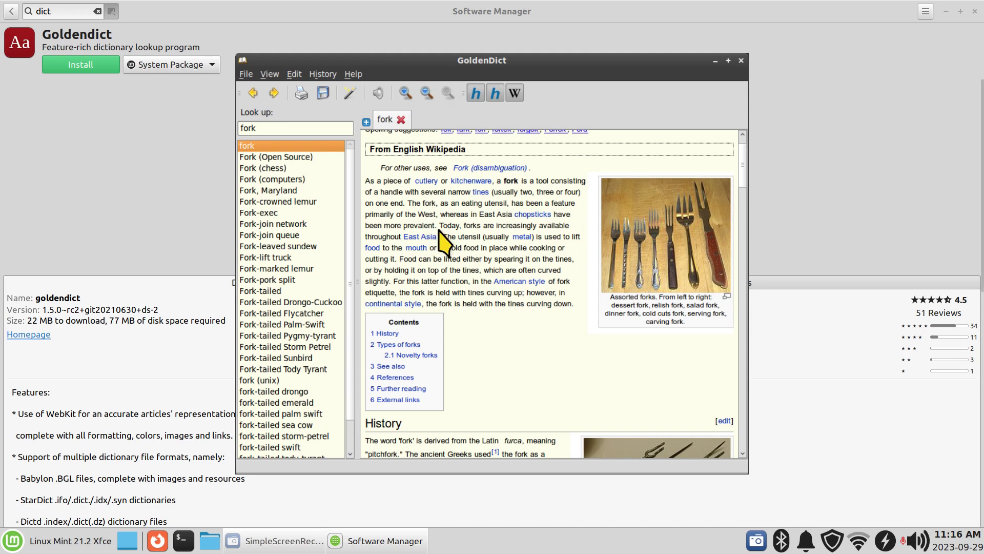
click(152, 230)
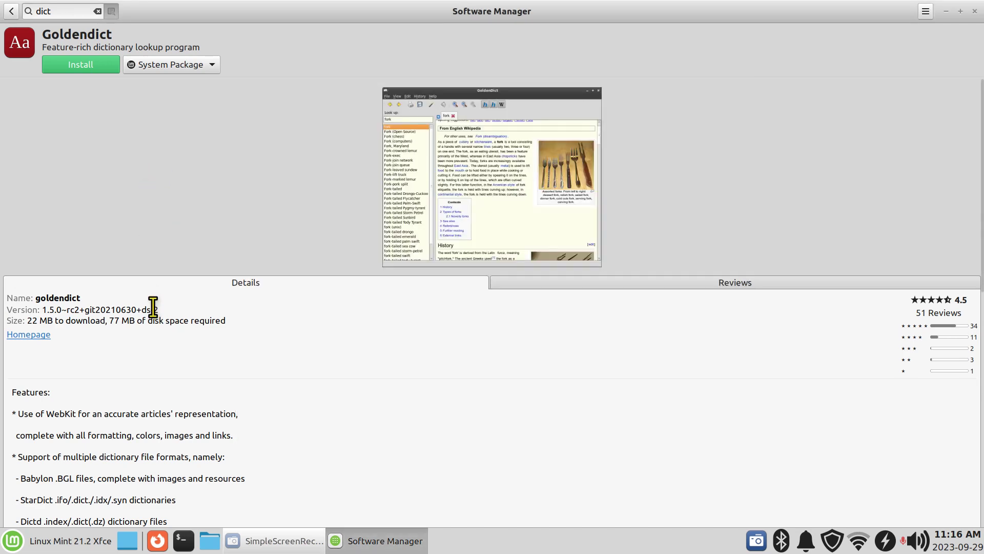
scroll(154, 312, down, 3)
scroll(156, 319, up, 3)
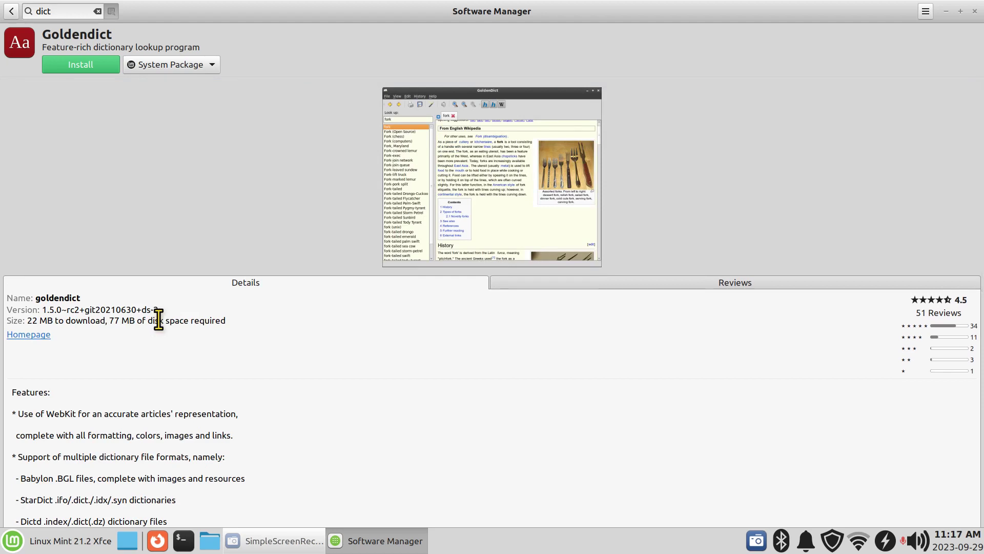
Compare the version and disk space details of Goldendict's Flatpak (Flathub) and System Package options, ending on System Package
click(186, 66)
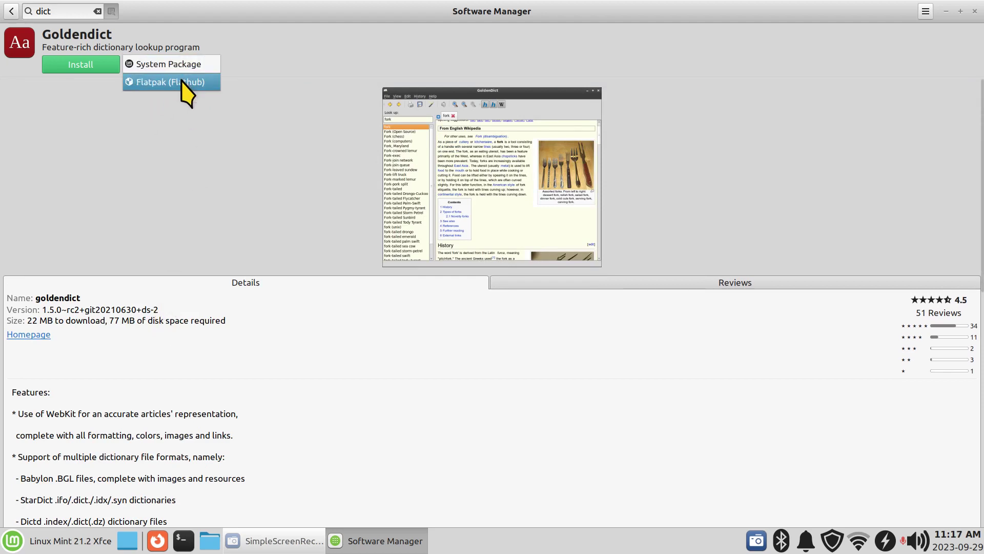
click(186, 85)
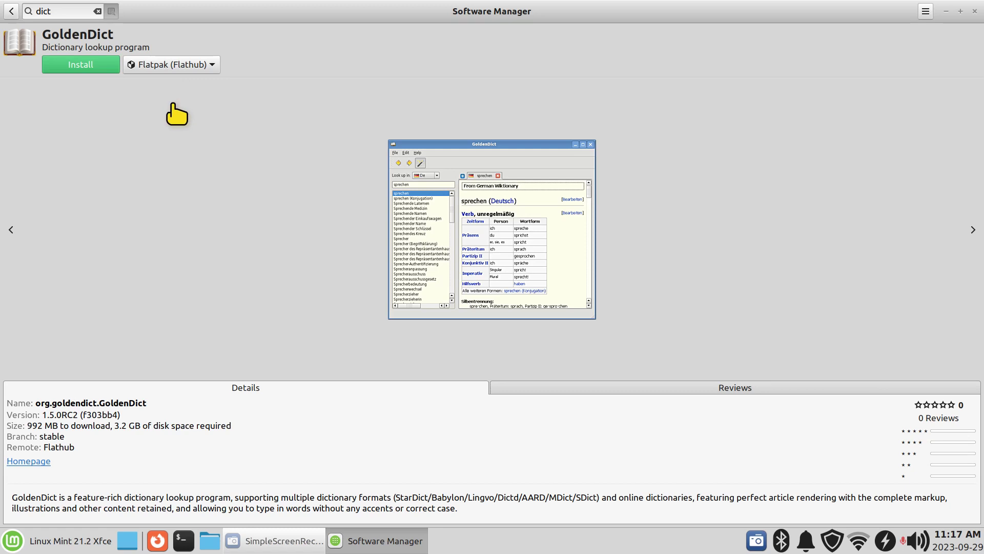
click(185, 66)
click(190, 49)
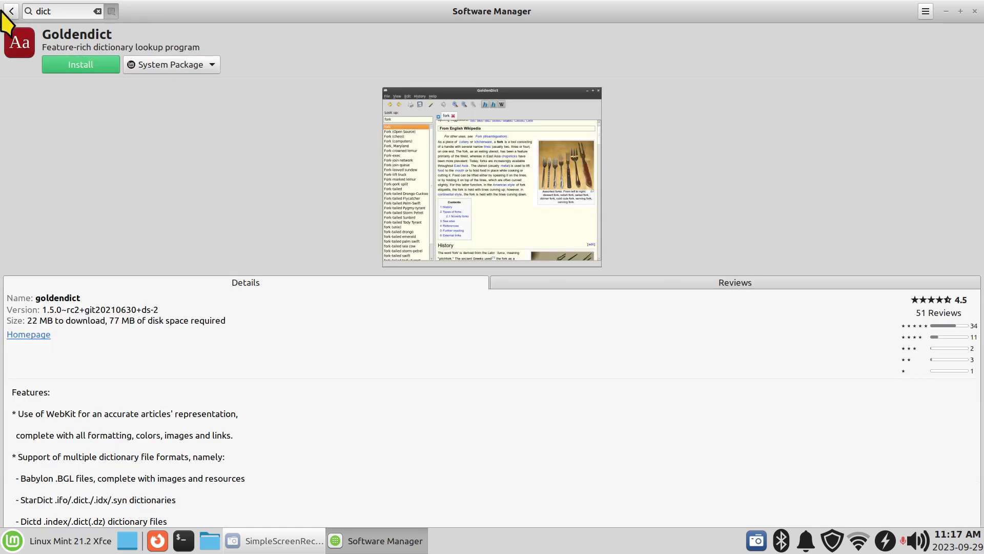
click(195, 65)
click(196, 85)
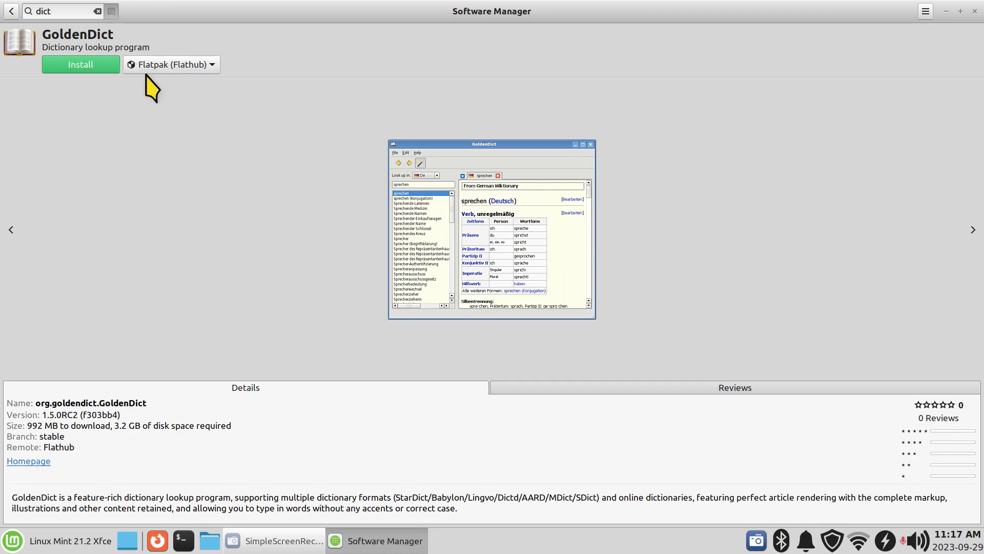
click(187, 65)
click(190, 47)
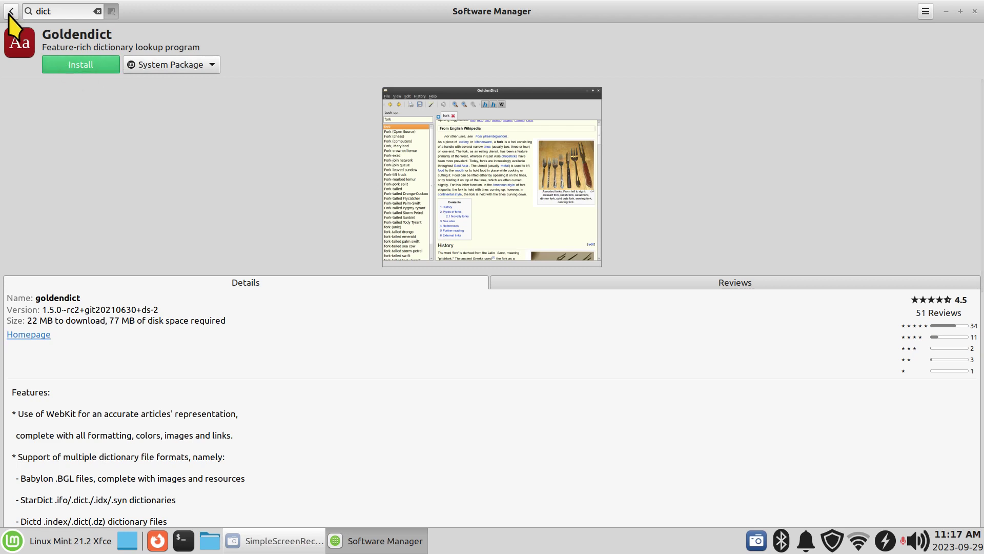
Restore Software Manager to its smaller window, go back to its home page and close it
drag(333, 15, 226, 62)
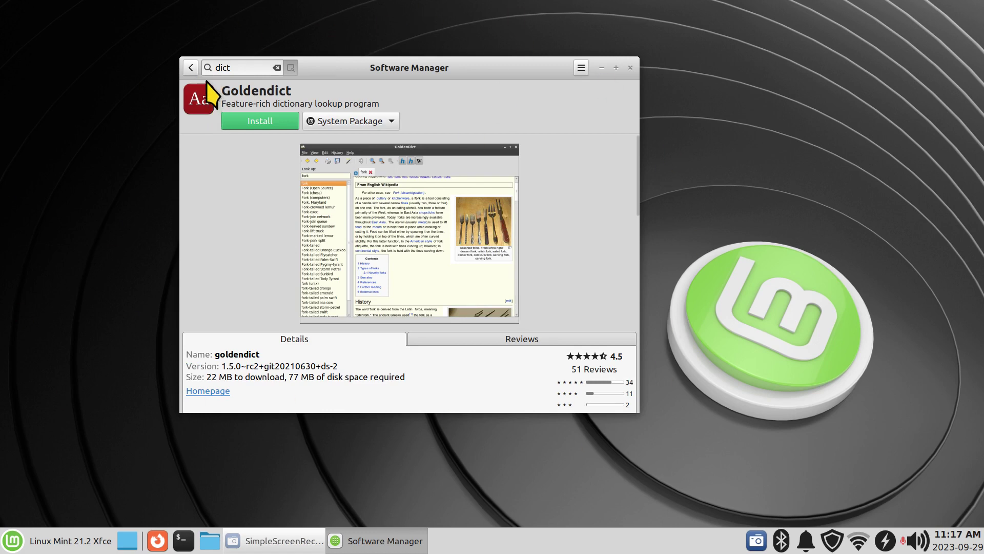
click(189, 68)
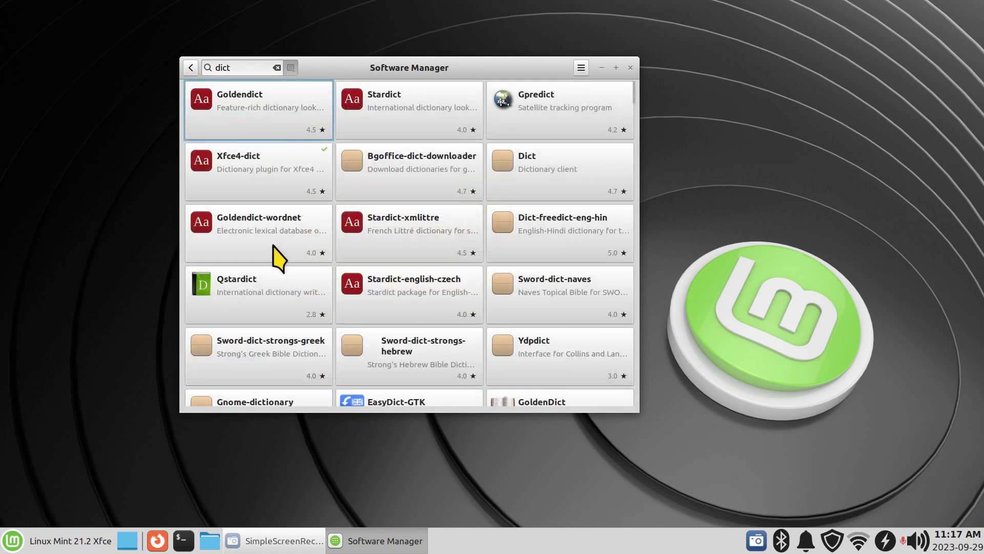
click(190, 67)
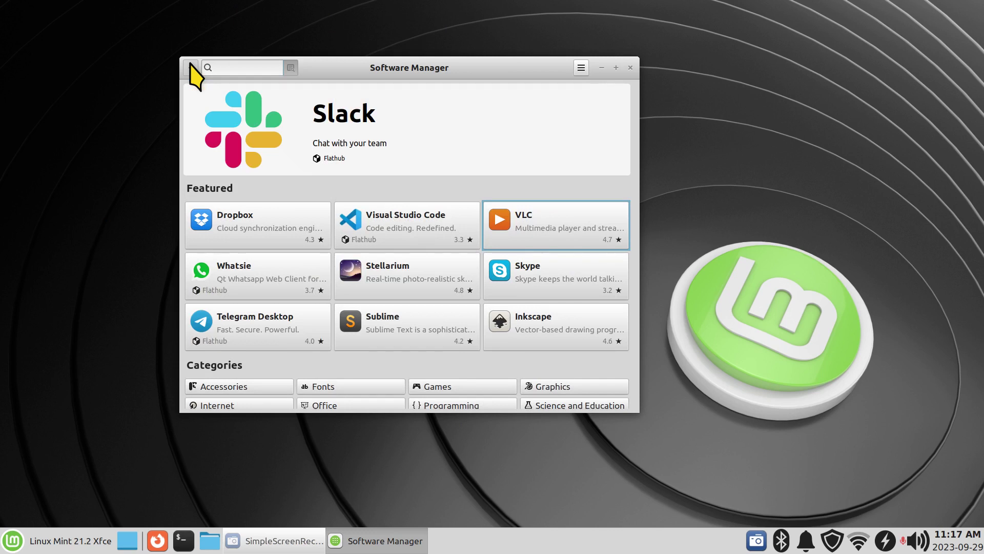
click(631, 67)
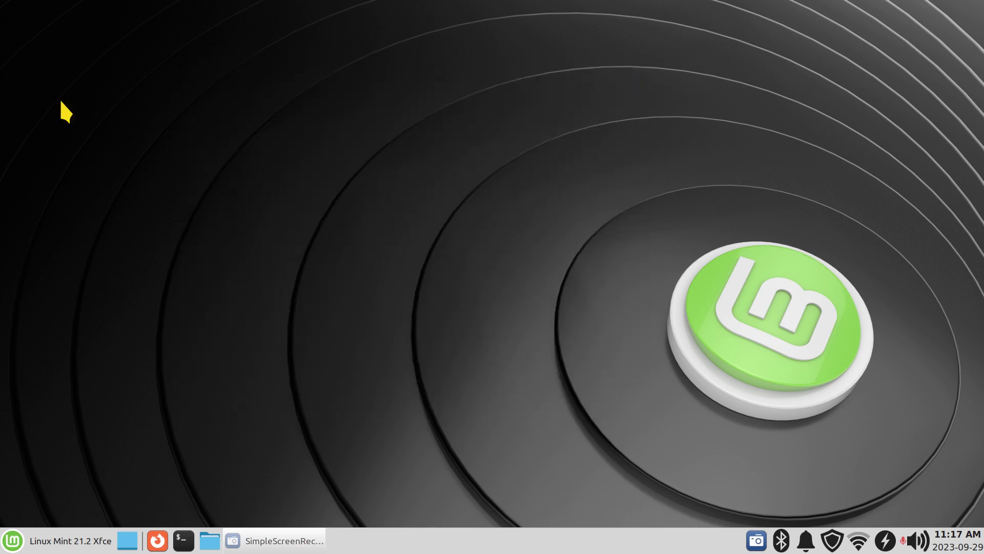
Check the Office applications in the system menu, search it for "ti" and launch Timeshift, authenticating with the account password
click(10, 546)
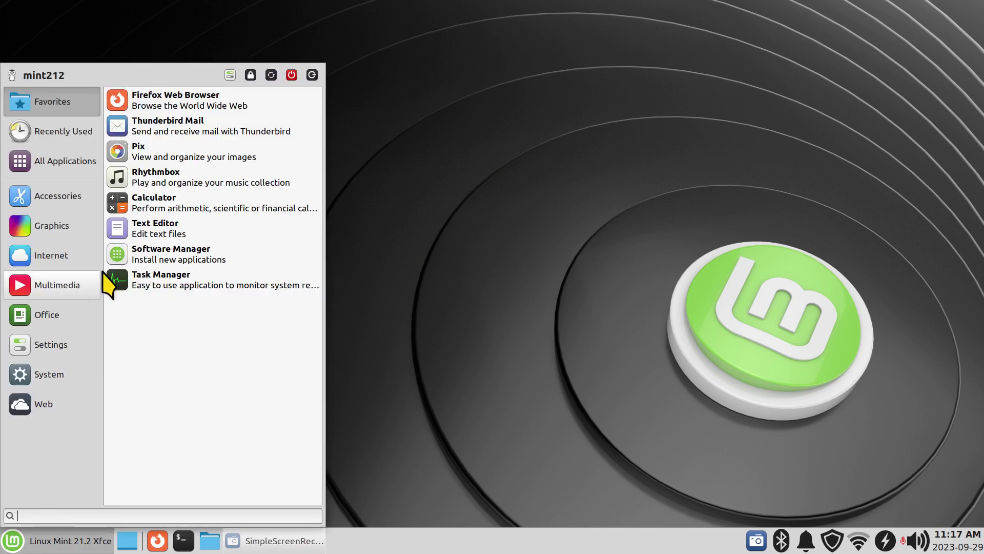
click(56, 317)
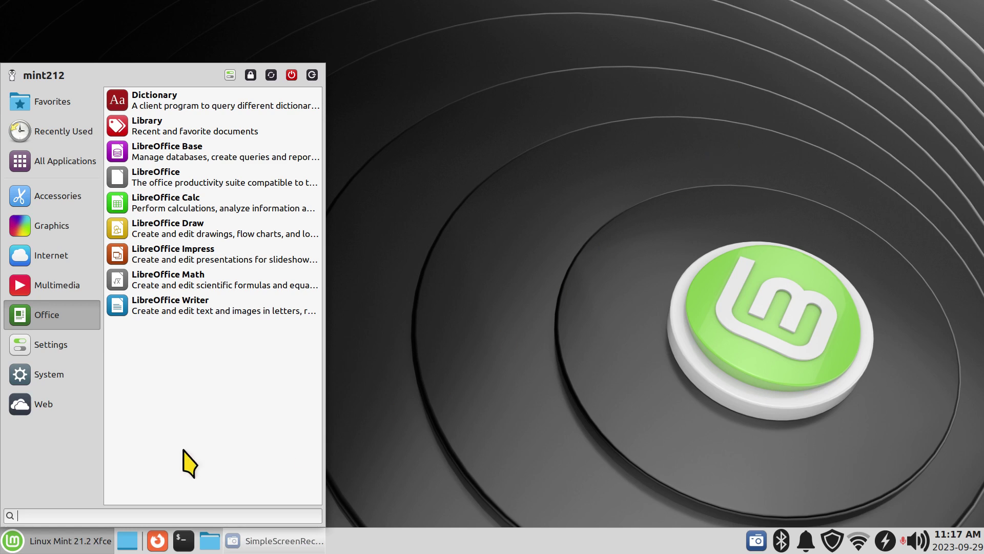
text(ti)
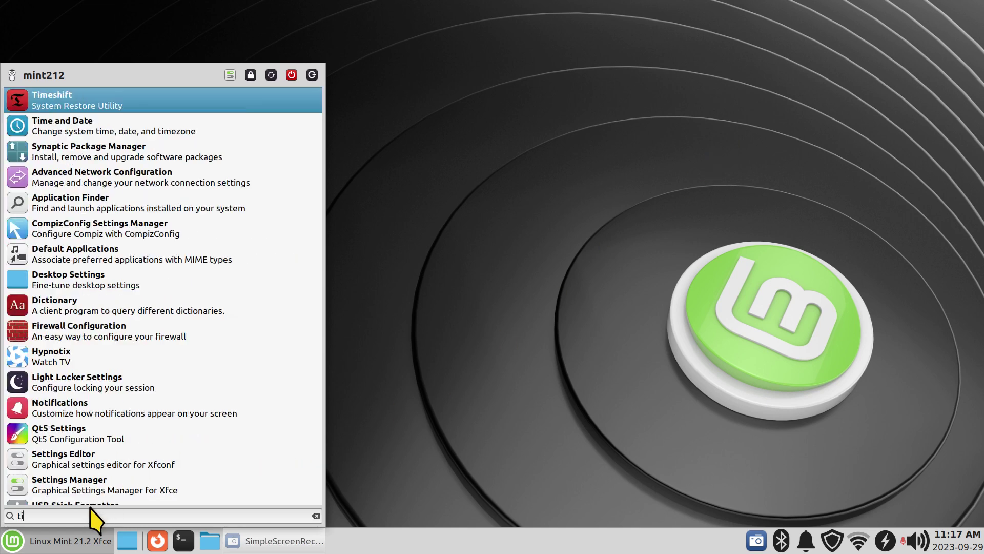
click(106, 99)
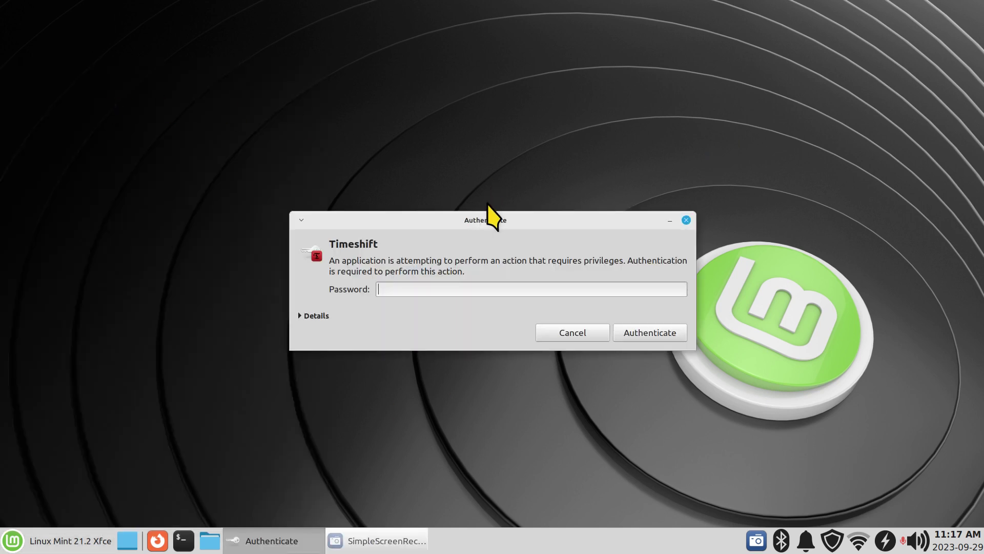
text(****)
key(Return)
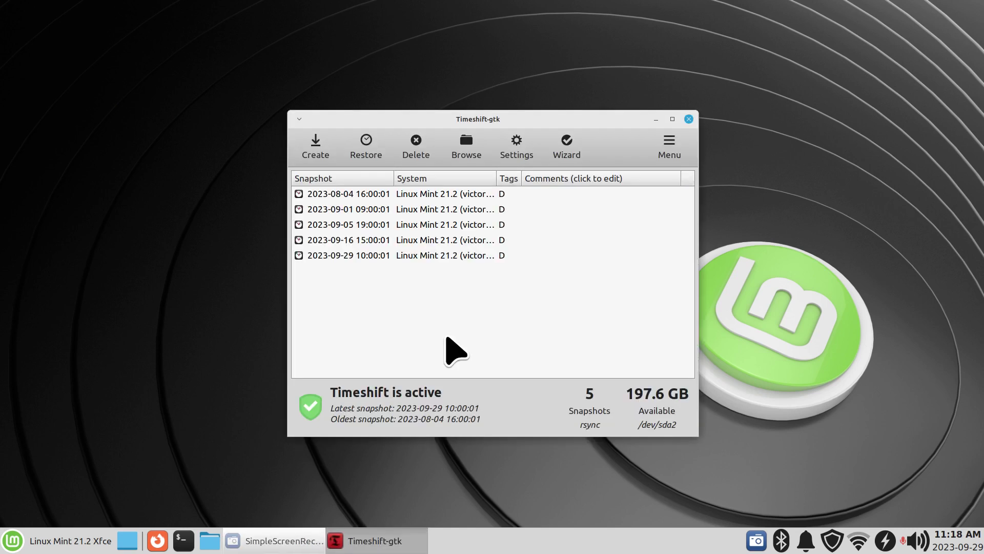
drag(570, 121, 458, 72)
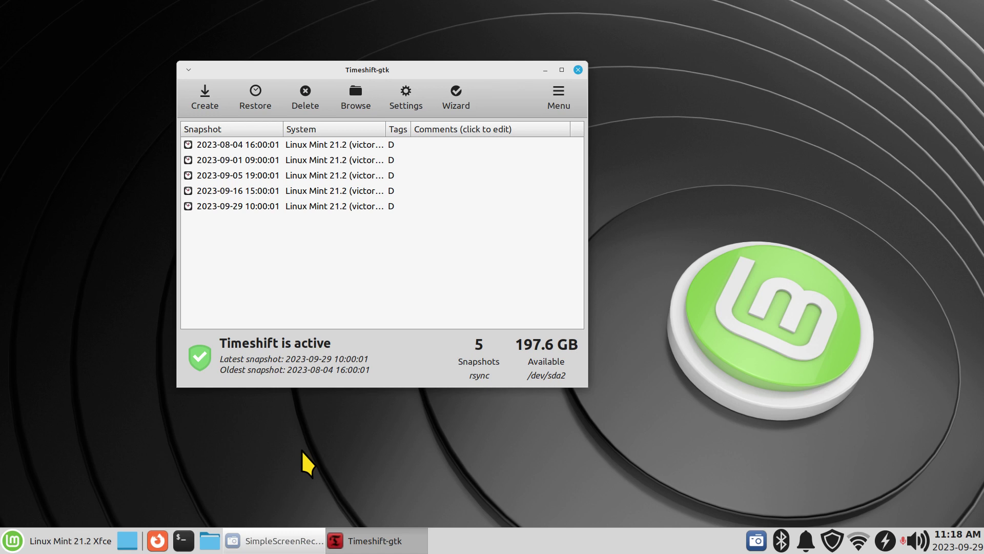
View the Web category in the application menu, dismiss the menu and reposition the Timeshift window
click(12, 540)
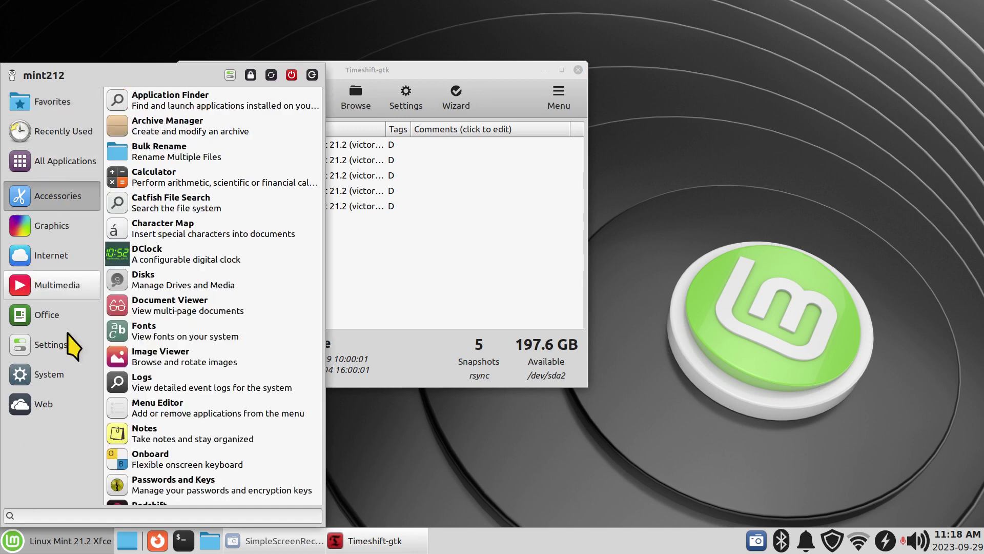
click(44, 404)
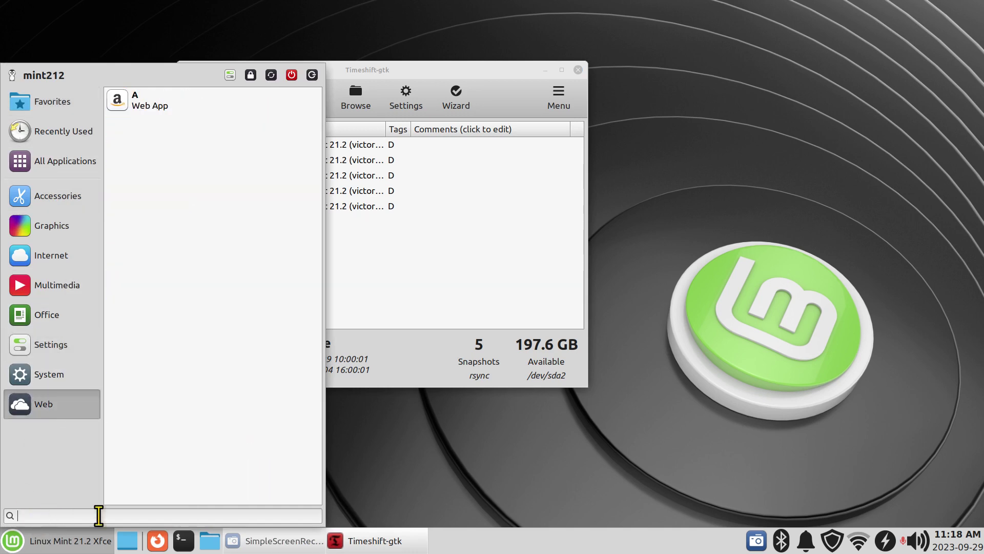
click(502, 67)
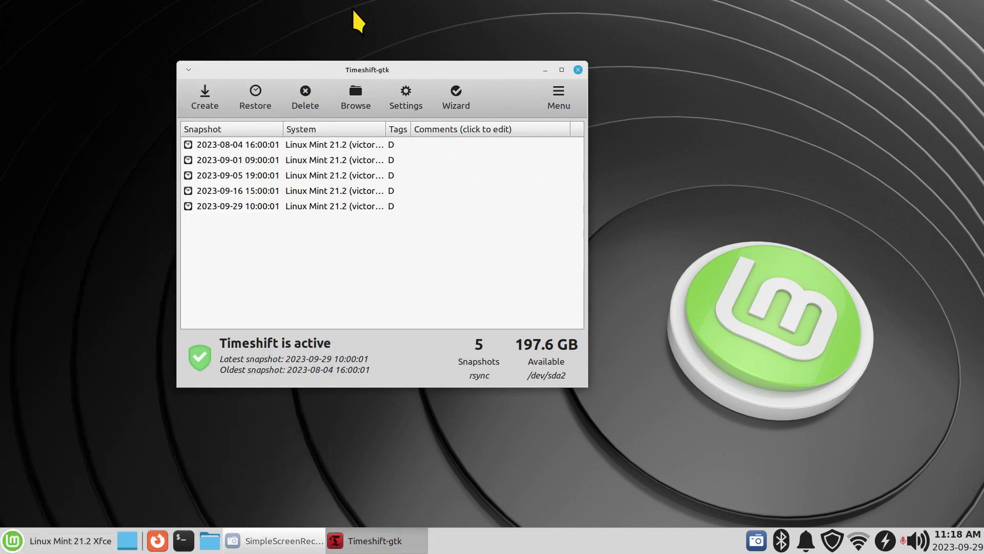
drag(403, 69, 486, 66)
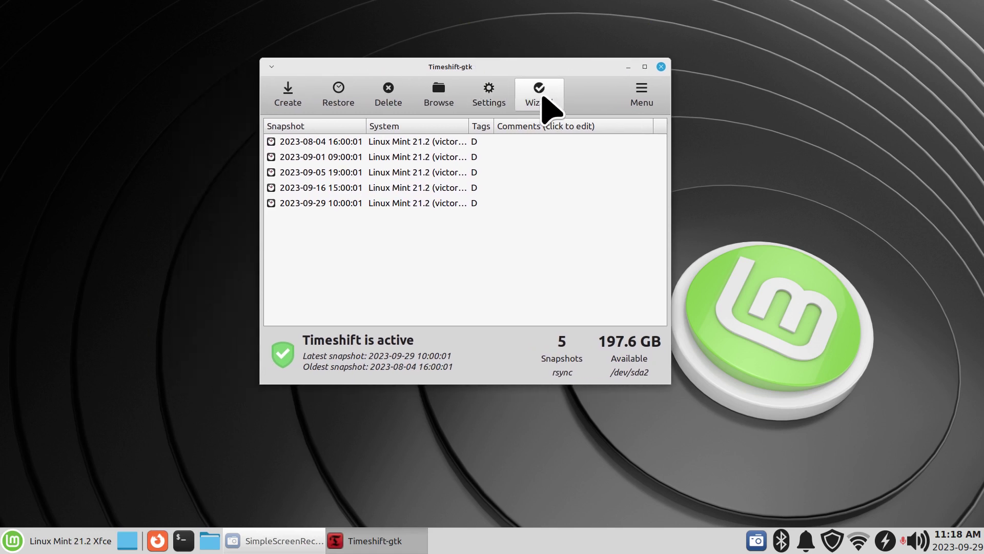
click(543, 97)
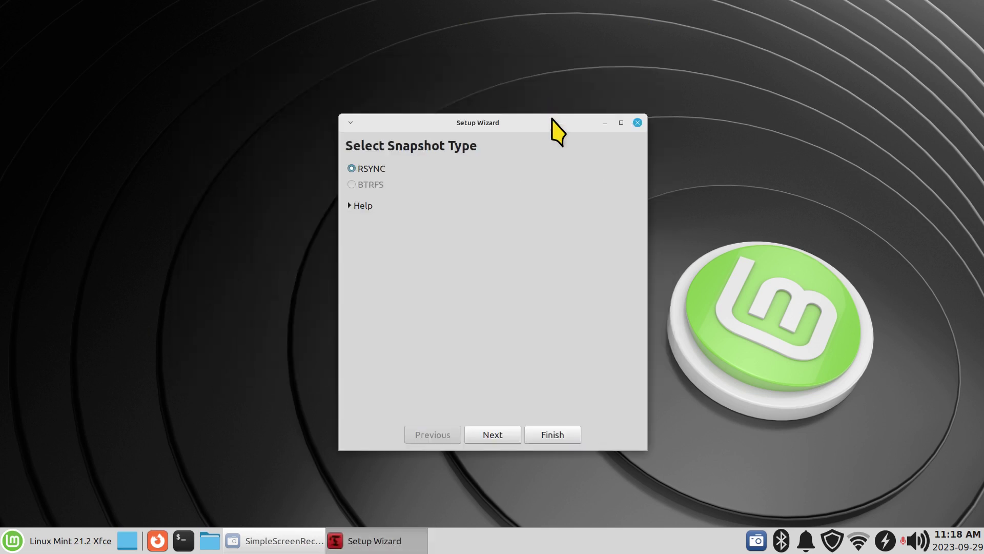
click(548, 437)
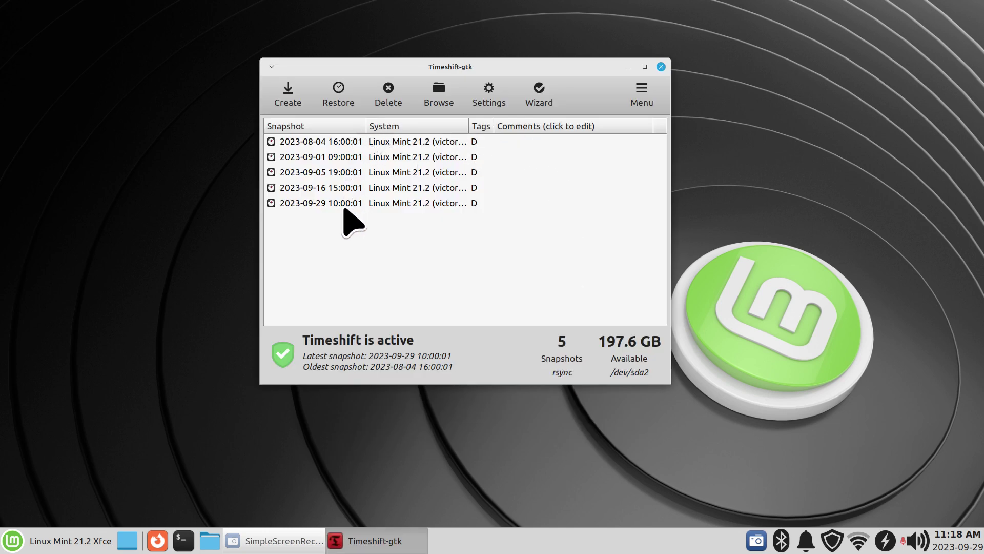
click(344, 187)
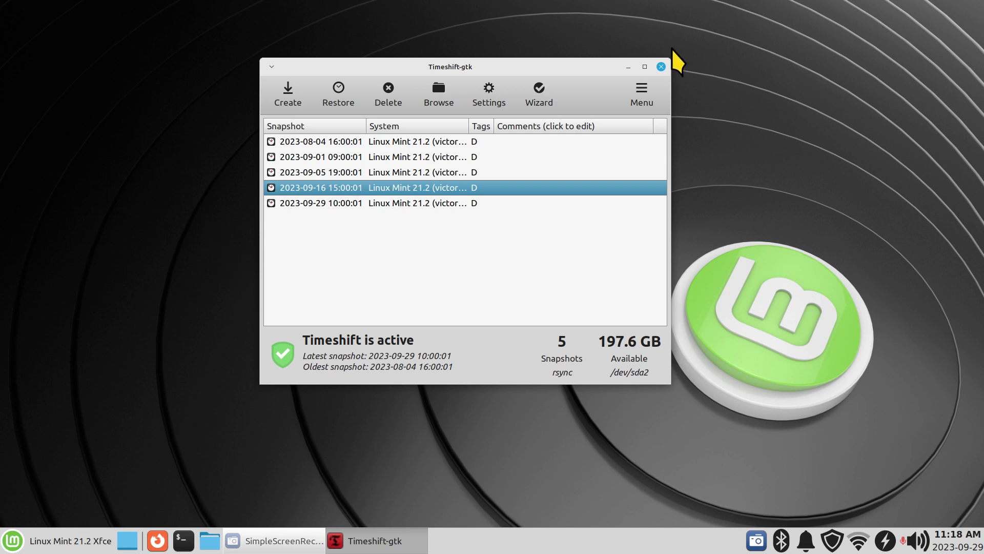
click(661, 68)
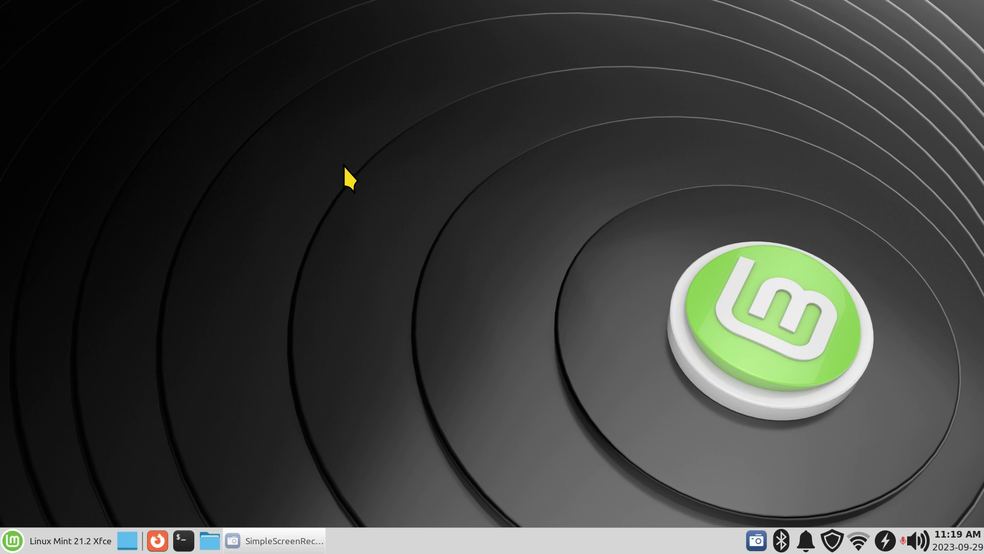
View the favorite applications in the system menu and dismiss it, then briefly open a terminal window and close it
click(12, 540)
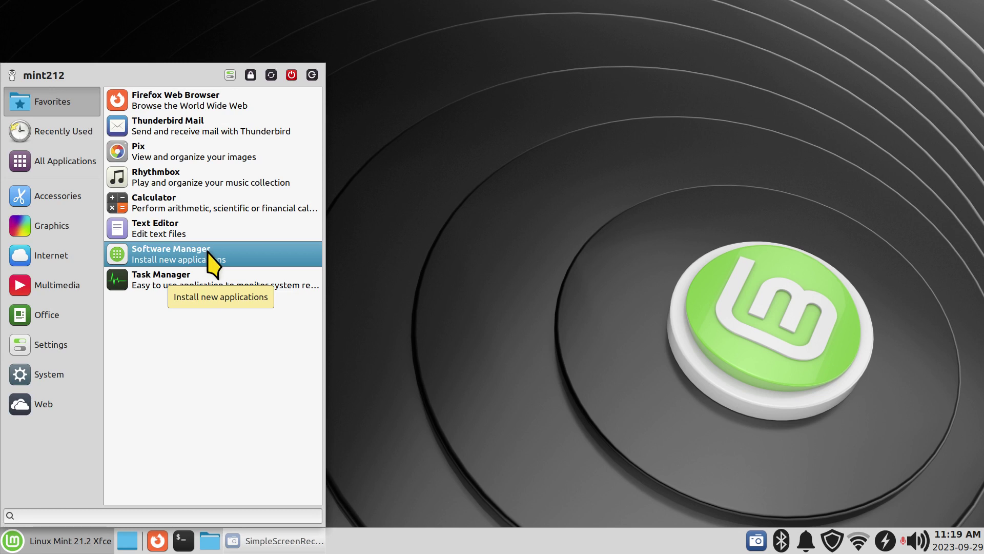
click(473, 349)
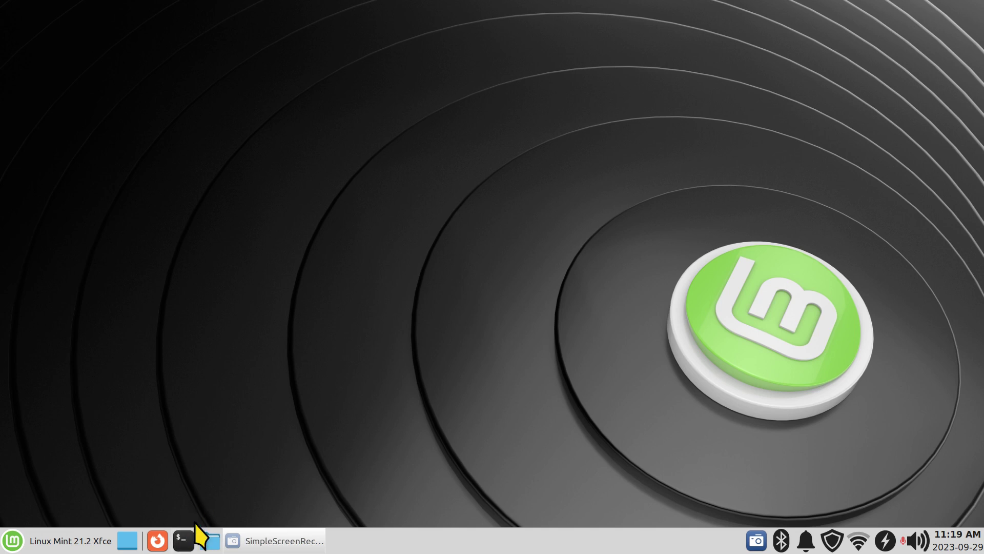
click(182, 541)
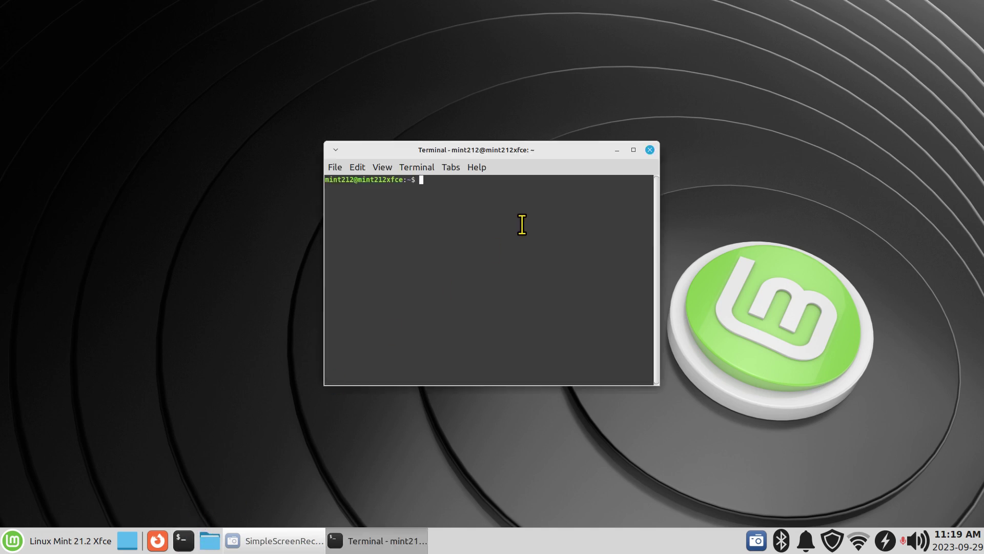
click(650, 149)
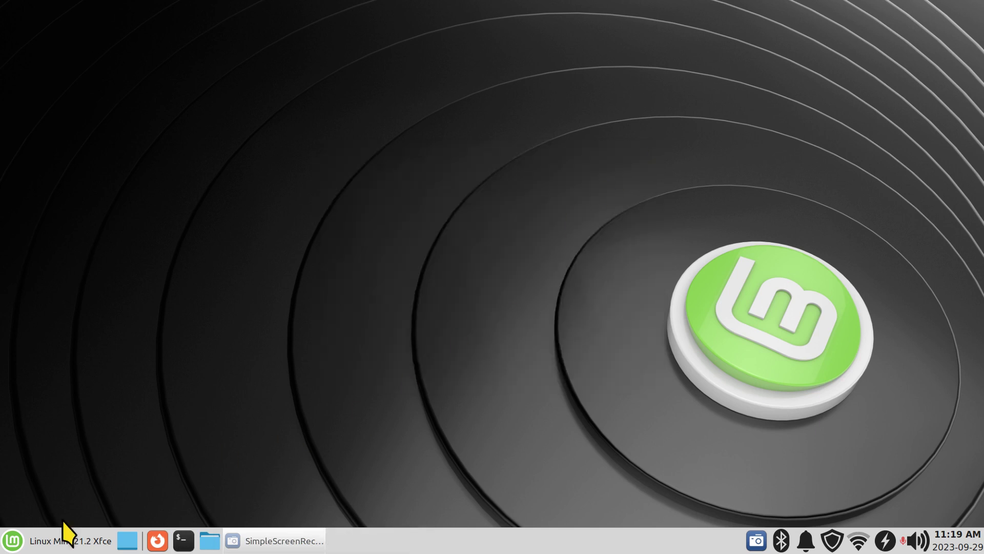
Open the system Settings from the application menu and launch Software Sources, authenticating with the account password
click(64, 539)
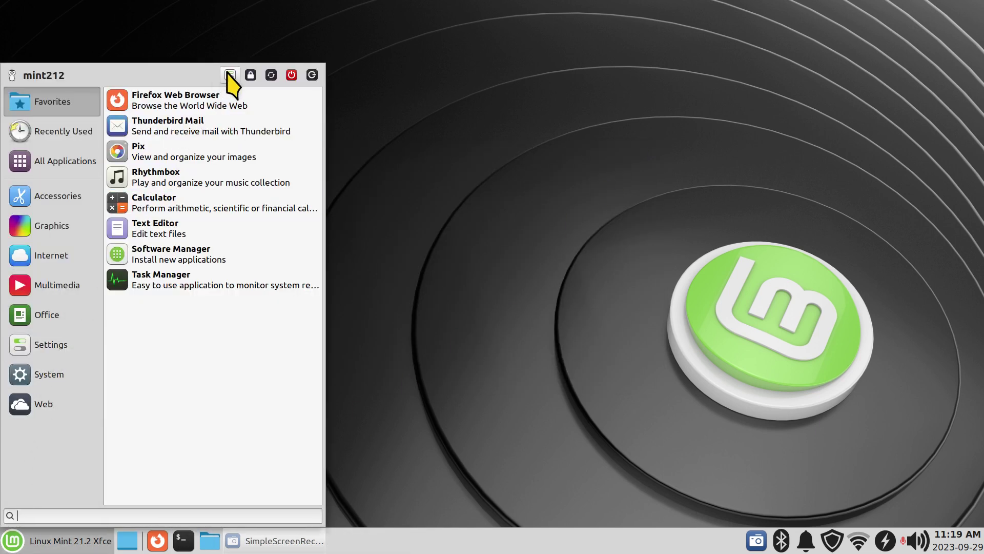
click(231, 76)
click(500, 297)
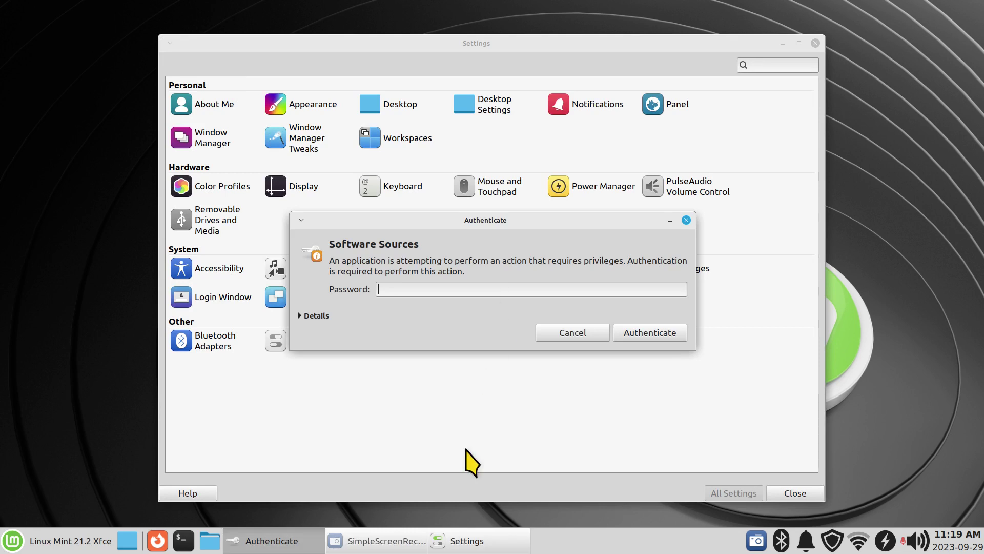
text(*****)
key(Return)
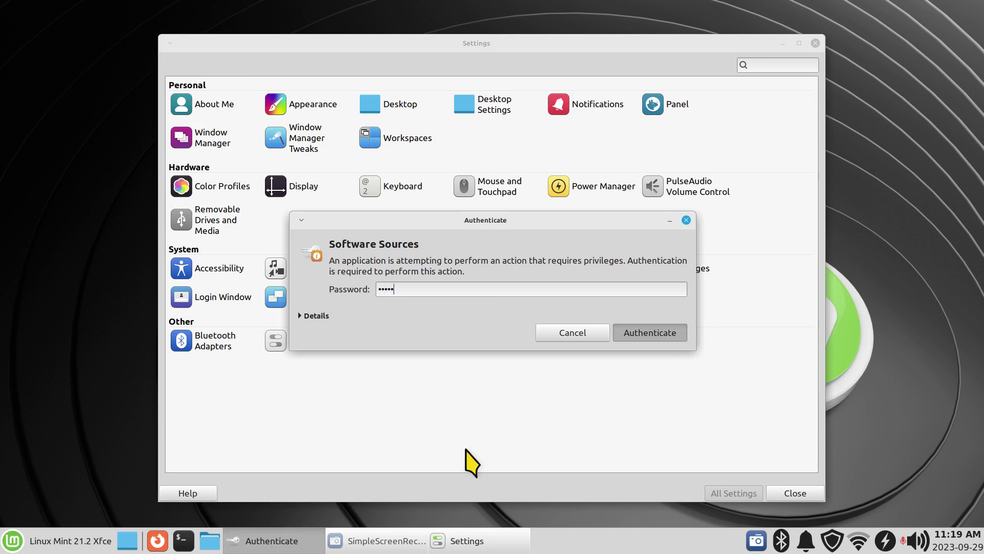
Reposition the Software Sources window to view its official repositories, then close it and the Settings window
drag(806, 9, 471, 120)
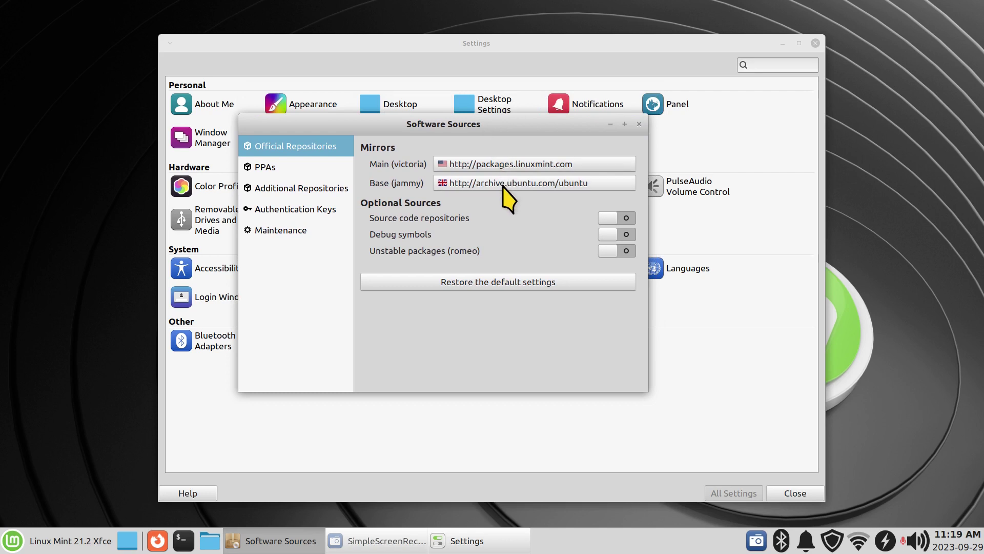
click(639, 124)
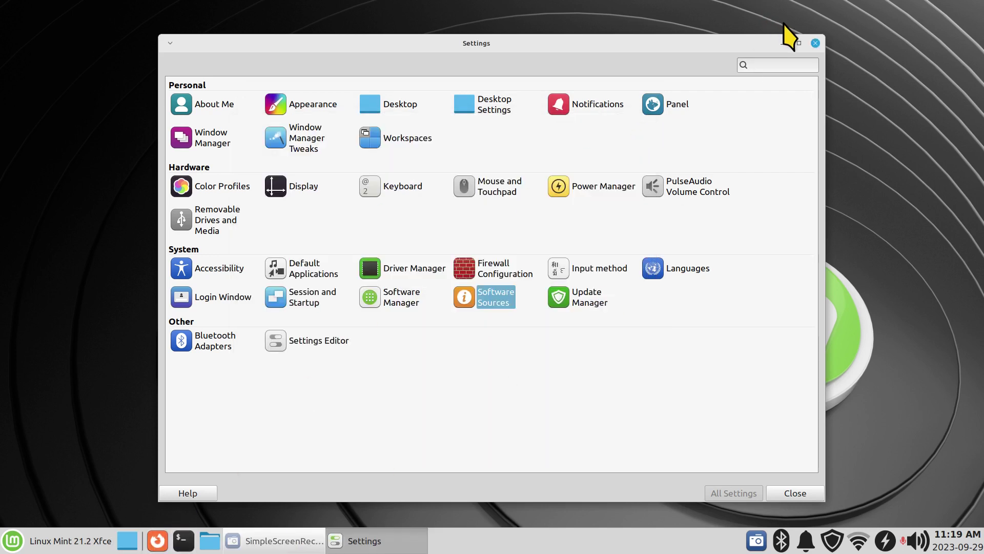
click(815, 43)
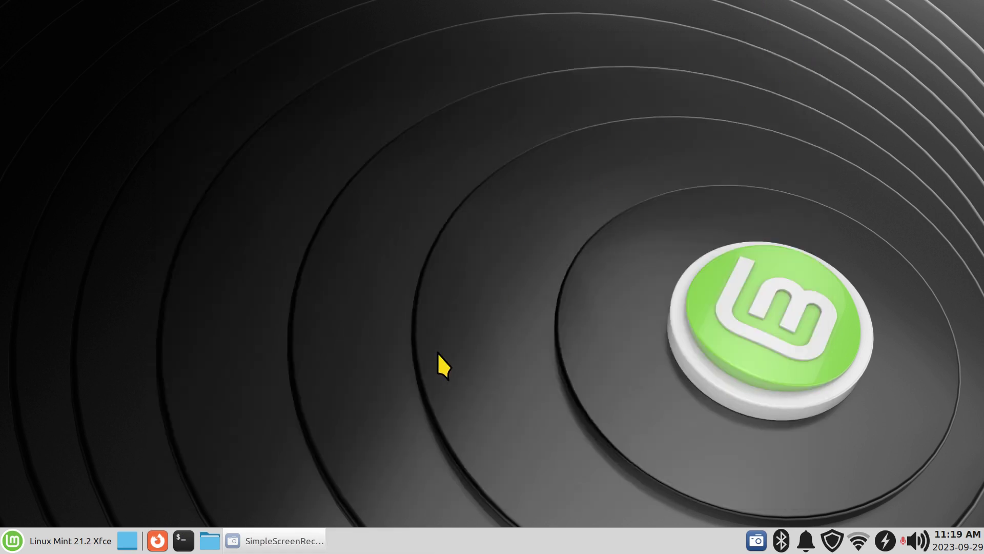